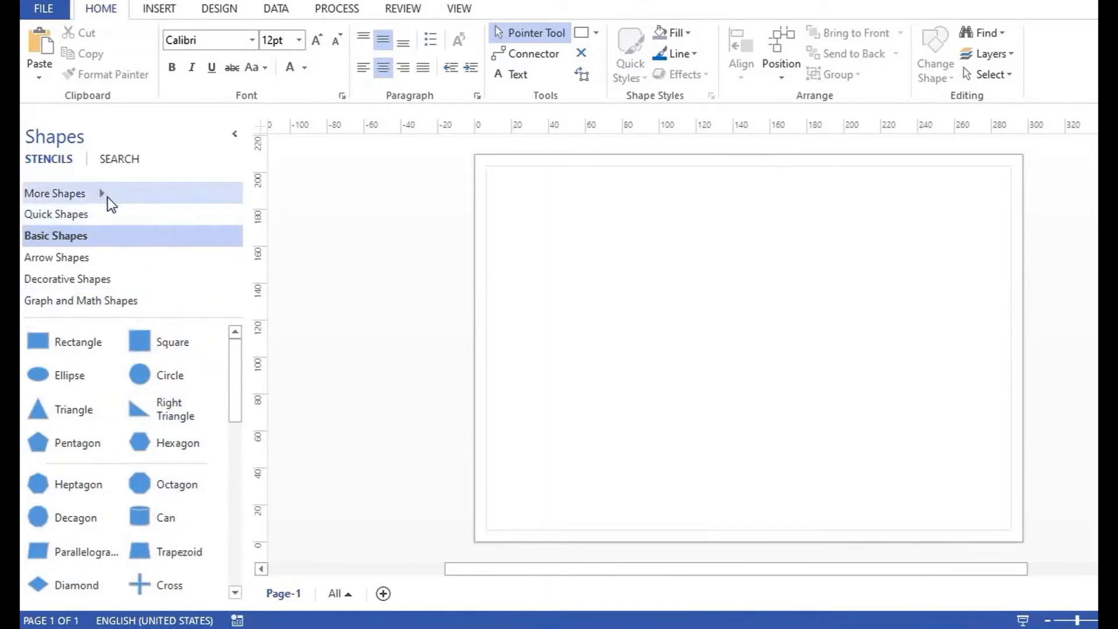
# Add the Basic Flowchart Shapes stencil from the Flowchart category to the available shapes
pyautogui.press('Tab')
pyautogui.click(108, 198)
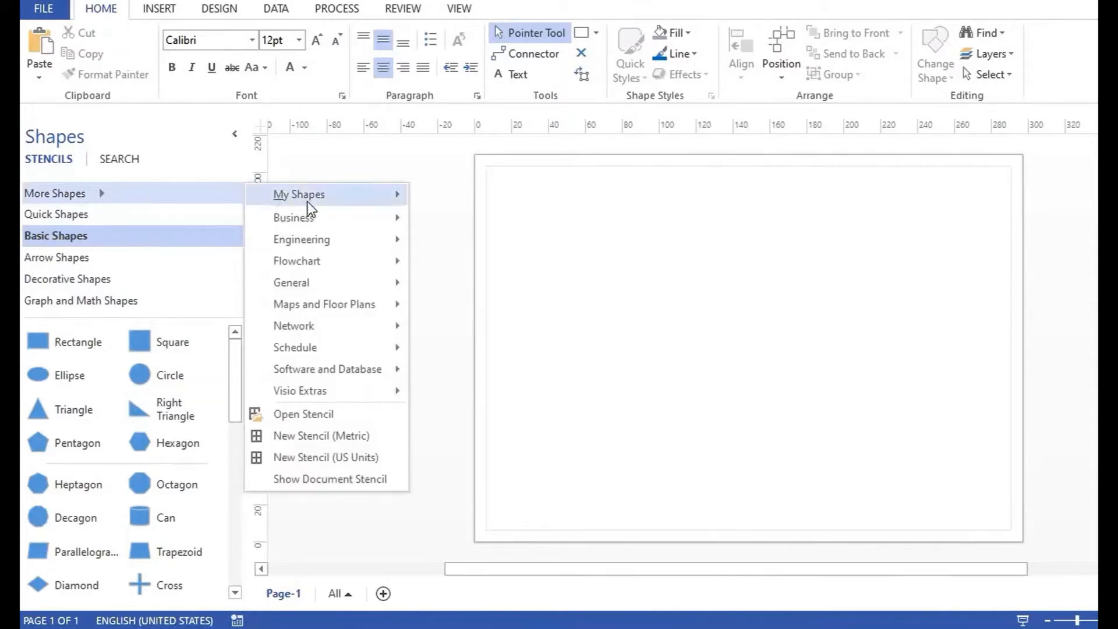
pyautogui.moveTo(342, 330)
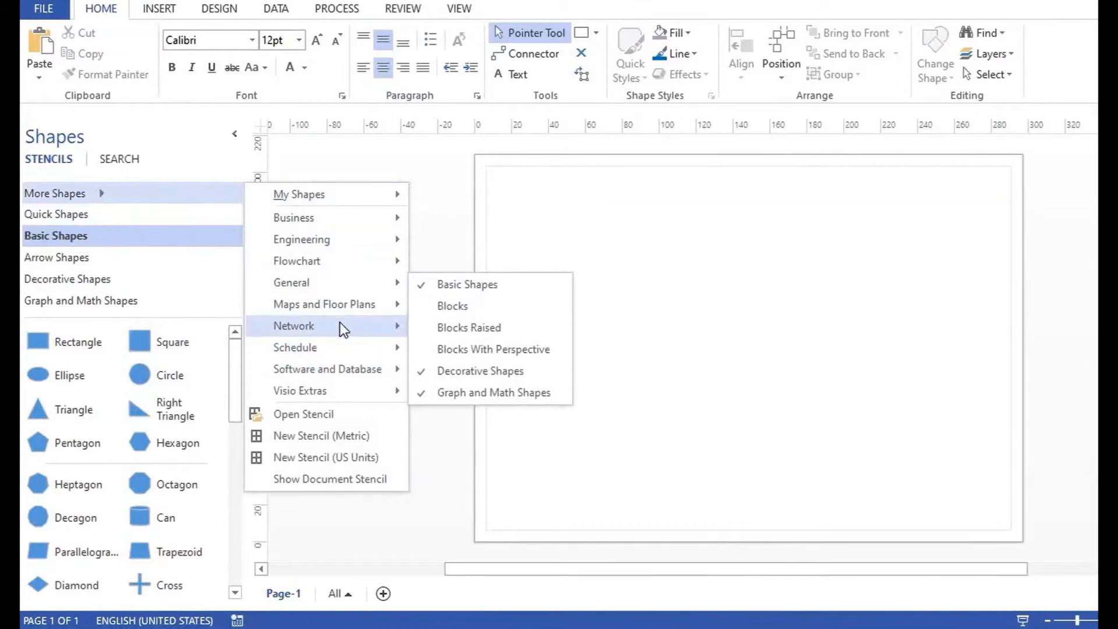
pyautogui.moveTo(354, 227)
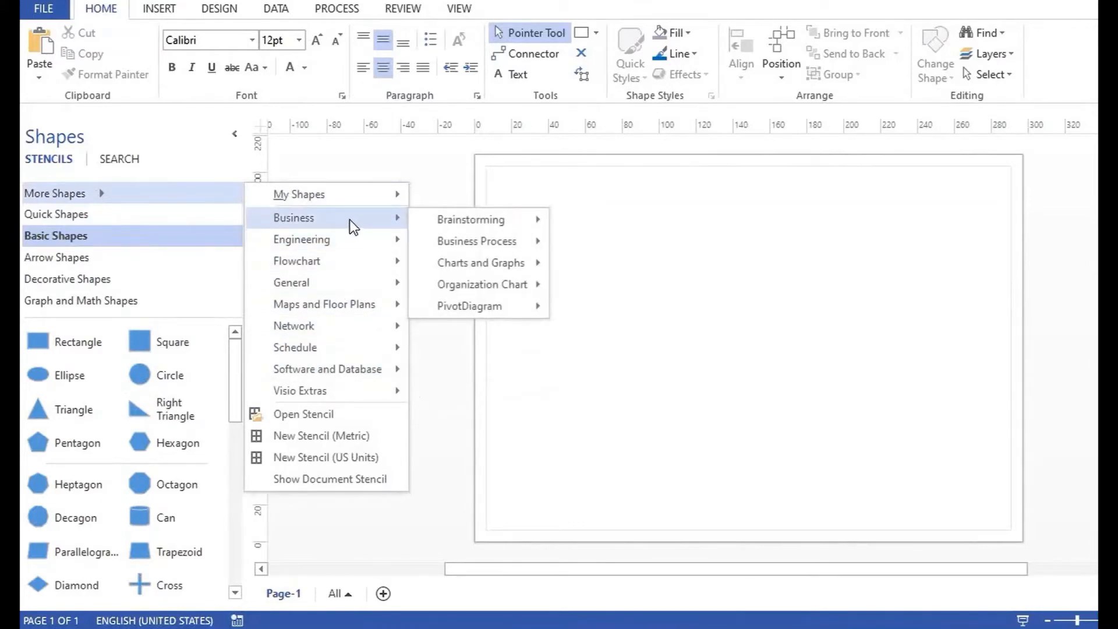
pyautogui.moveTo(357, 263)
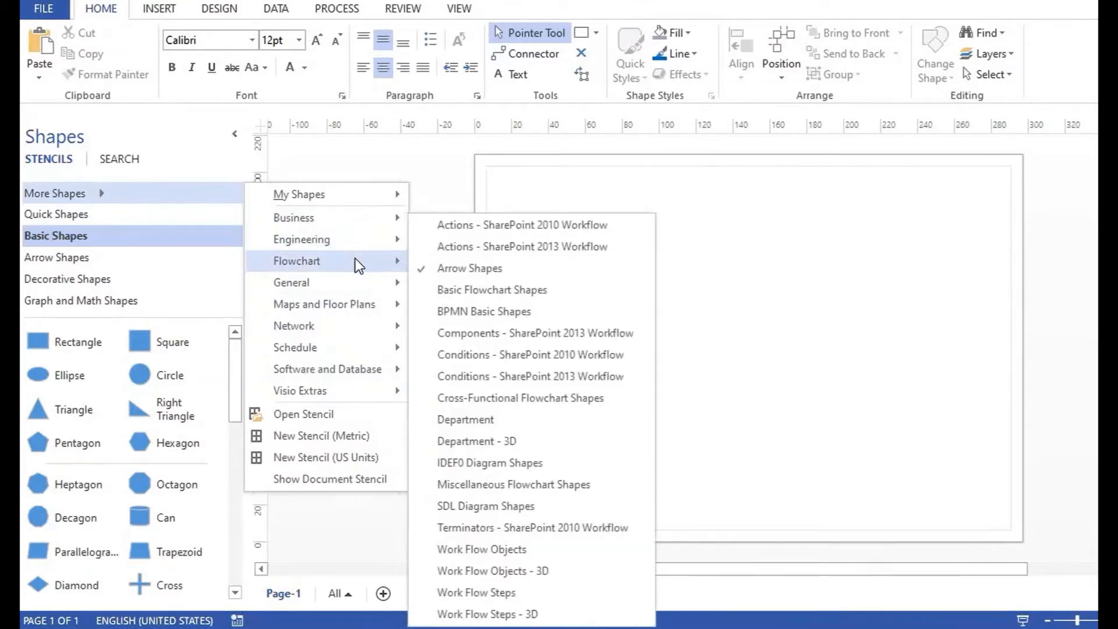
pyautogui.click(484, 292)
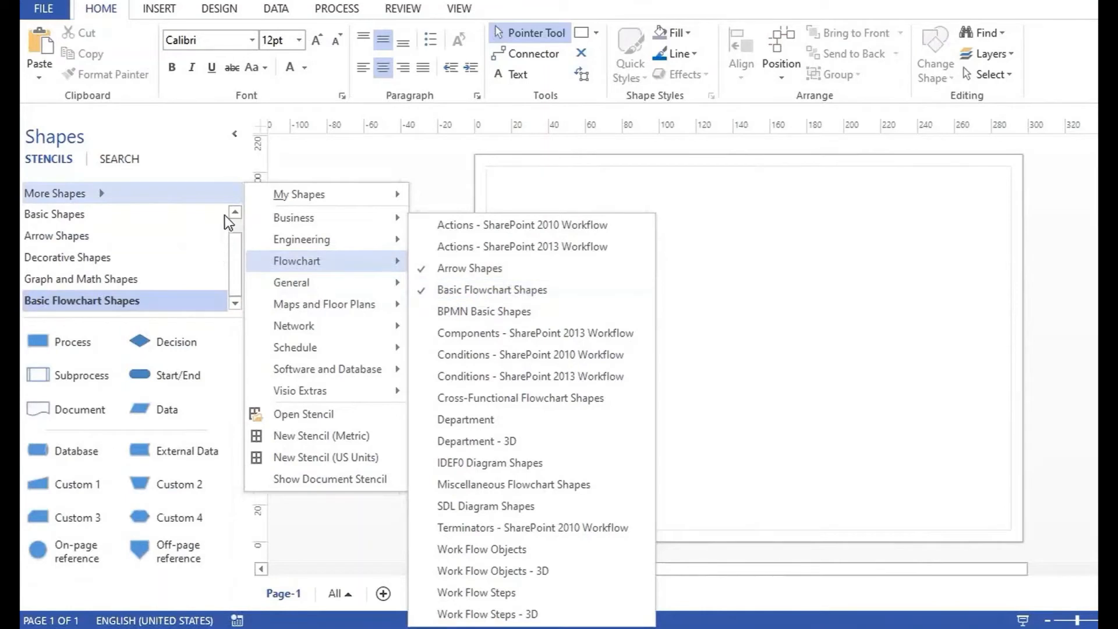
pyautogui.click(222, 192)
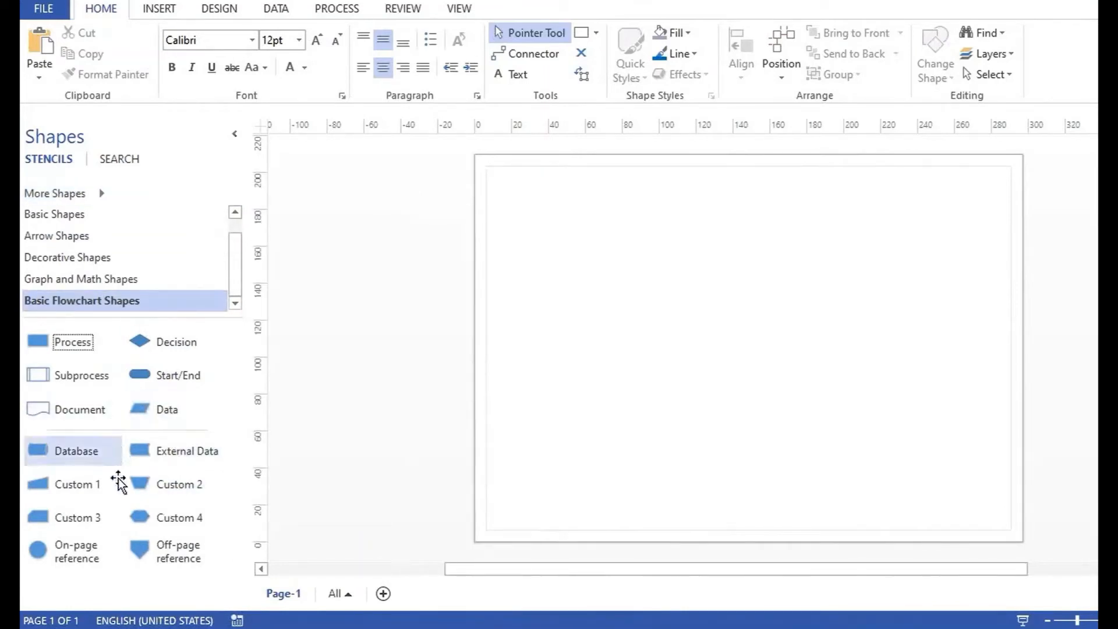
# Place a Start/End shape near the page's upper-left corner, about 37.5 mm wide and 15 mm high
pyautogui.click(167, 379)
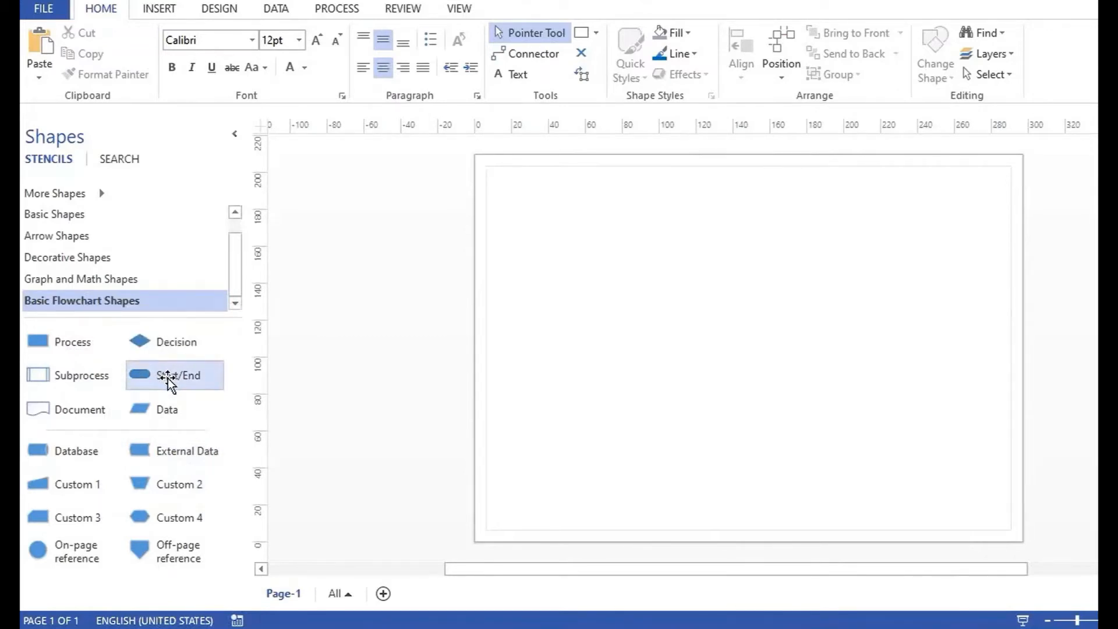
pyautogui.moveTo(168, 379); pyautogui.dragTo(603, 226)
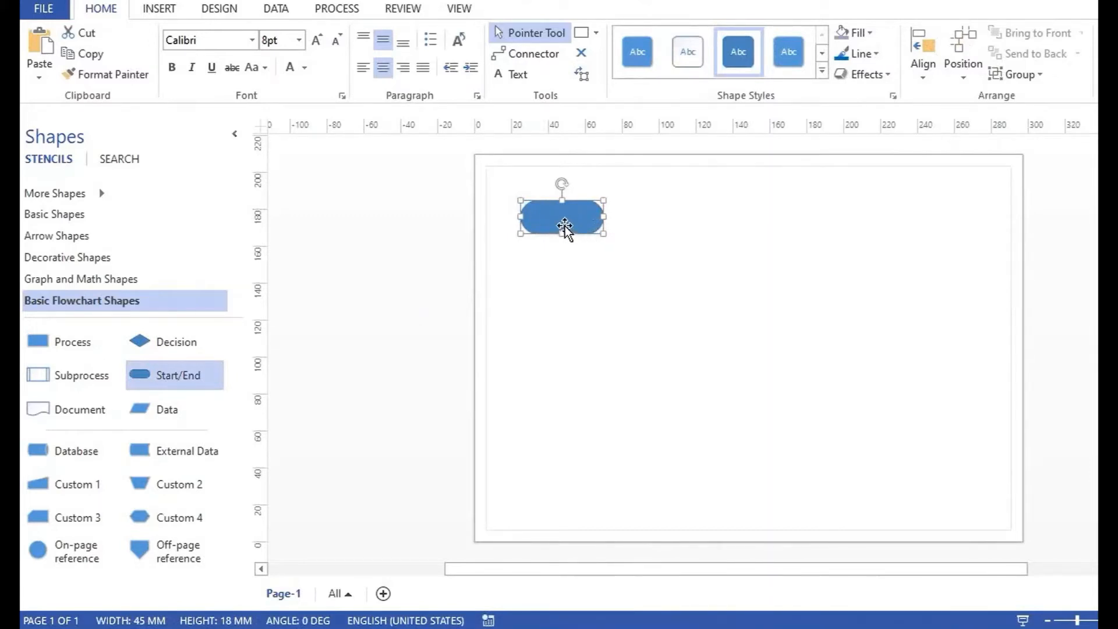
pyautogui.moveTo(564, 225)
pyautogui.mouseDown()
pyautogui.moveTo(549, 204)
pyautogui.moveTo(579, 213)
pyautogui.mouseUp()
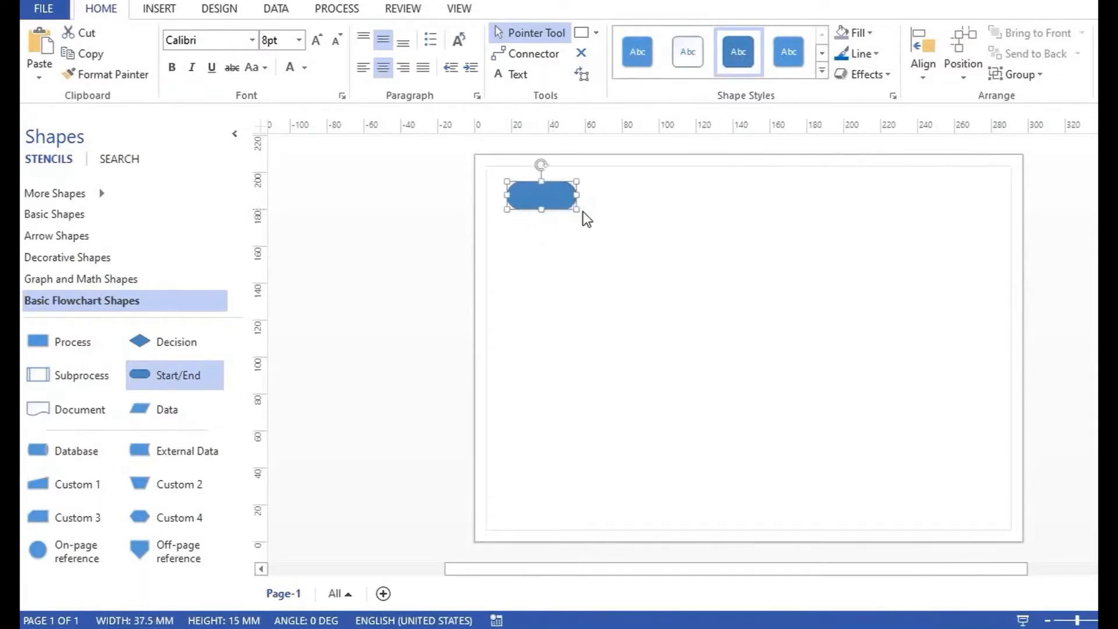
pyautogui.keyDown('ctrl'); pyautogui.click(550, 196); pyautogui.keyUp('ctrl')
pyautogui.keyDown('ctrl'); pyautogui.click(550, 195); pyautogui.keyUp('ctrl')
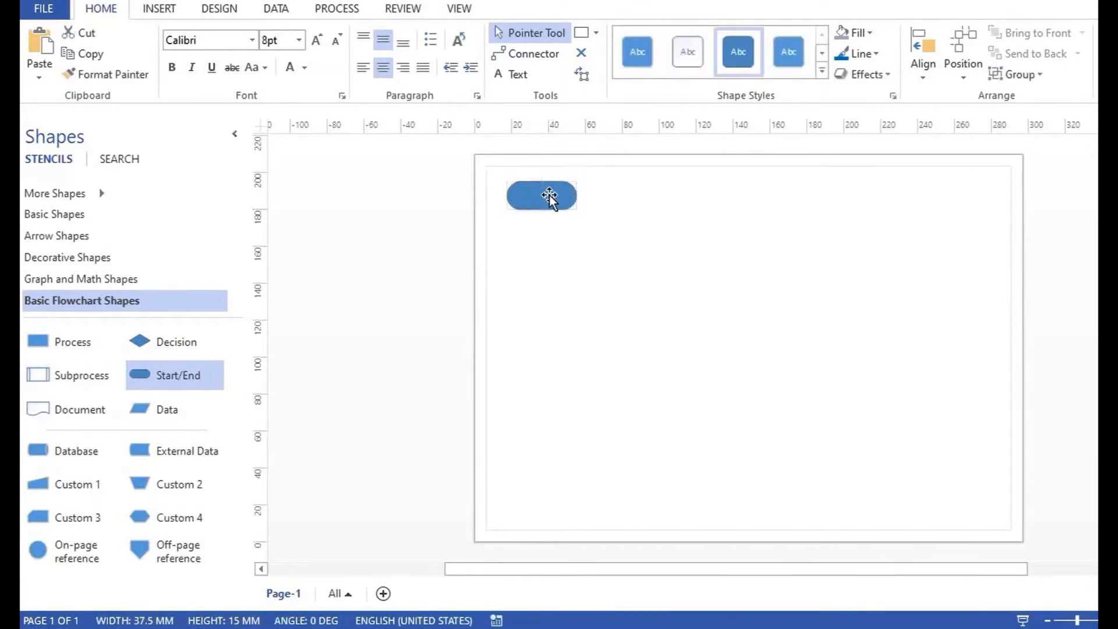
pyautogui.doubleClick(550, 196)
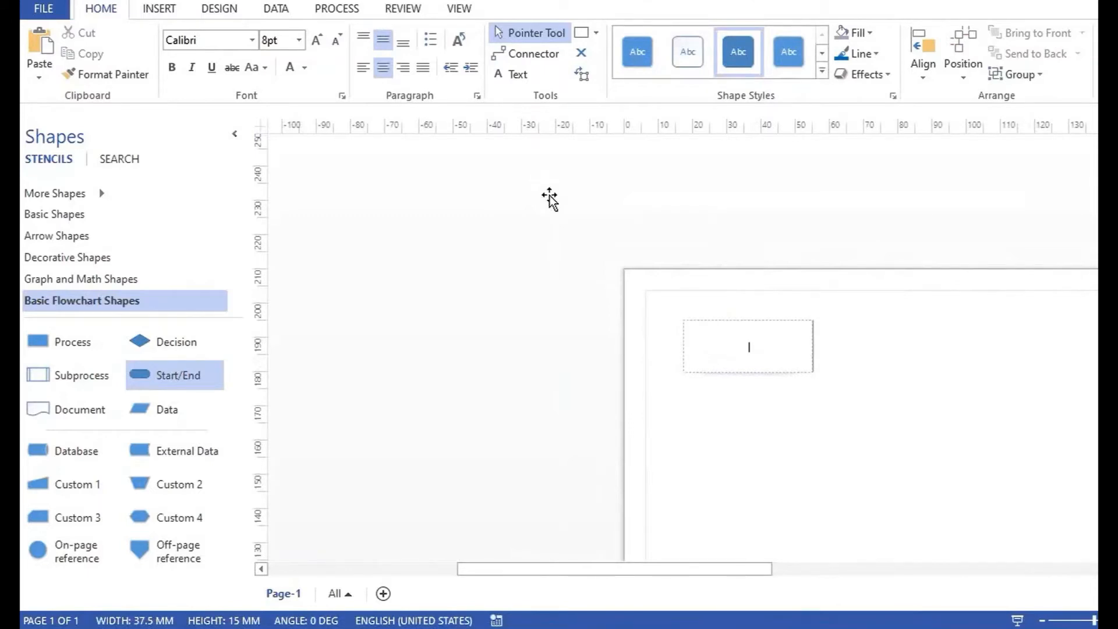
pyautogui.click(928, 497)
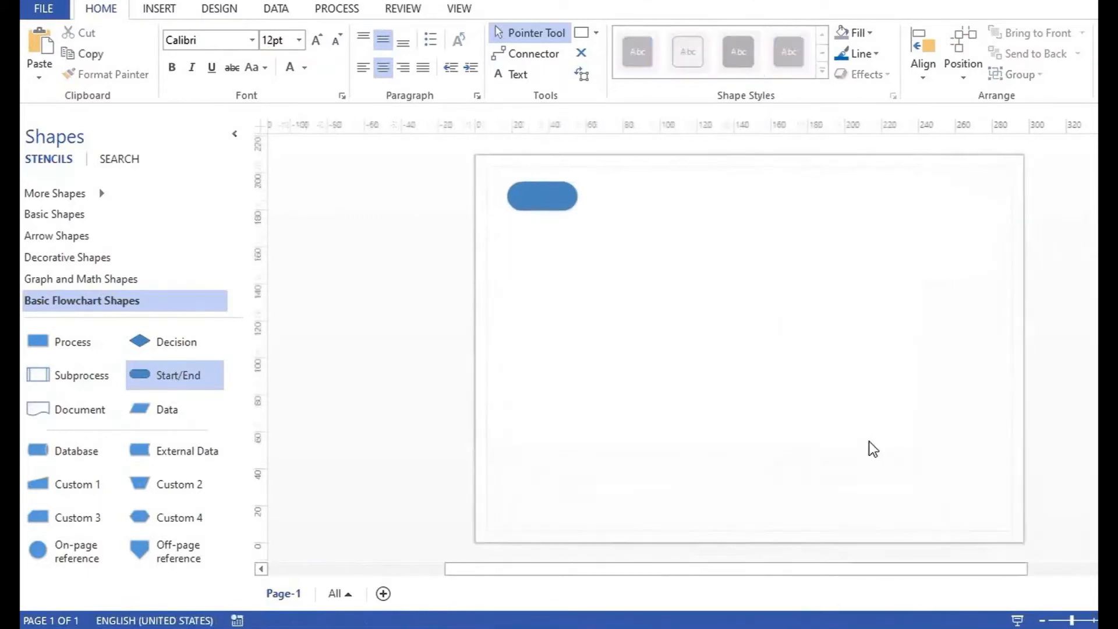
# Label the Start/End shape with the text START
pyautogui.rightClick(550, 206)
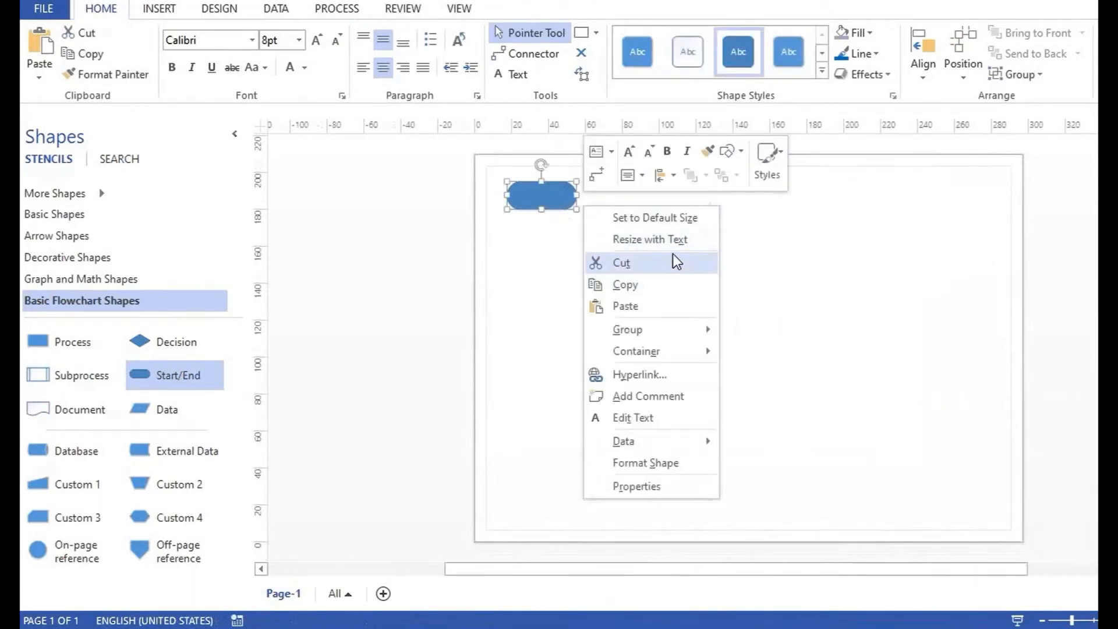
pyautogui.click(652, 420)
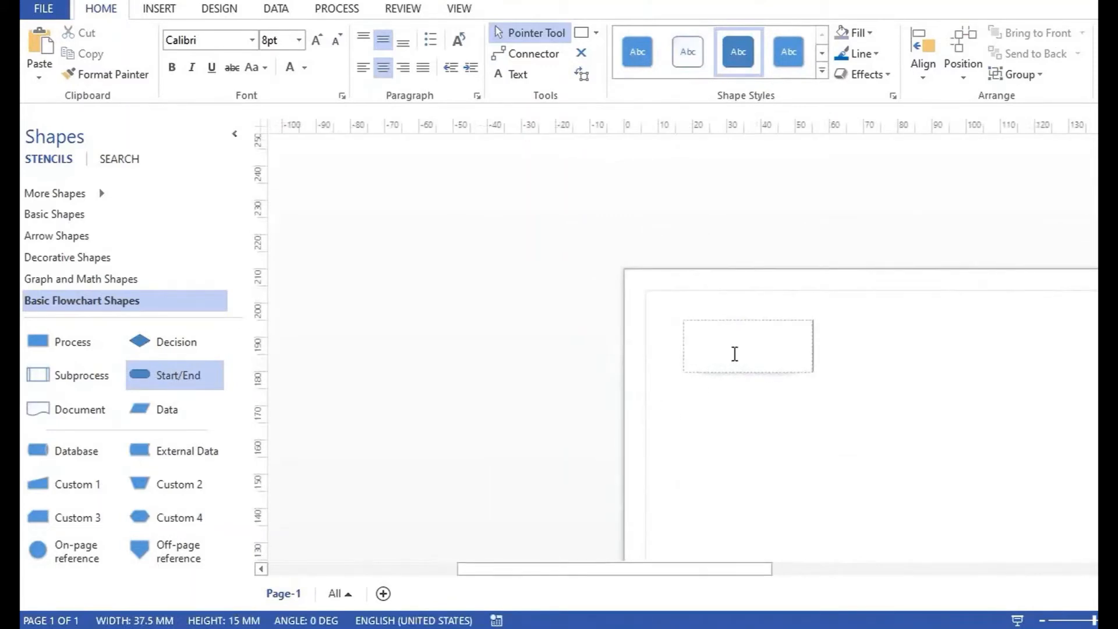
pyautogui.hotkey('alt', 'shift')
pyautogui.write('START')
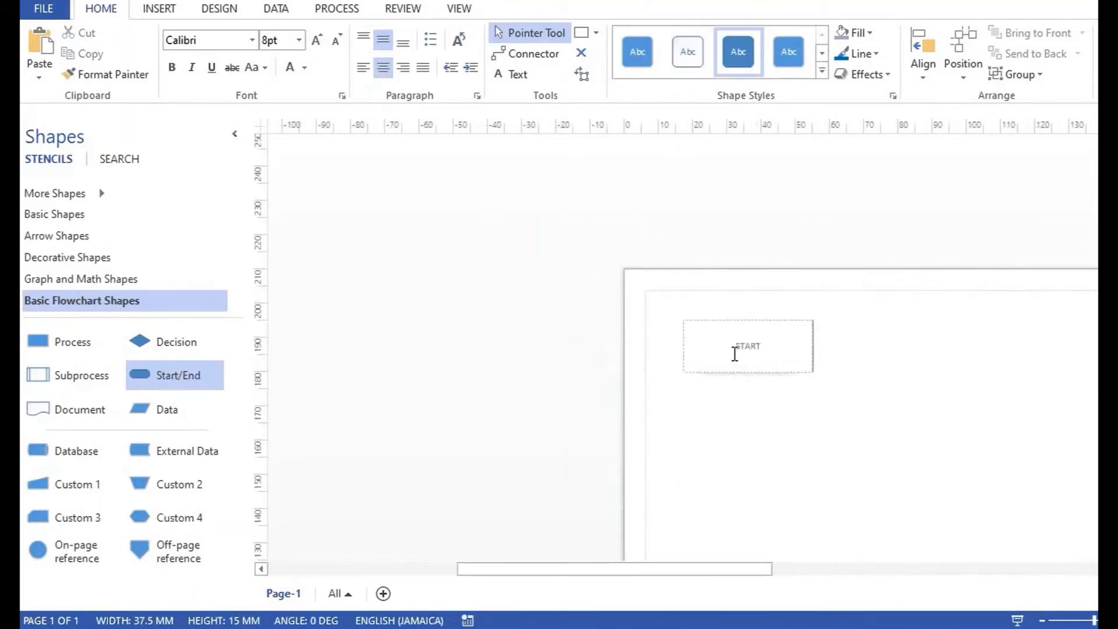
pyautogui.click(995, 407)
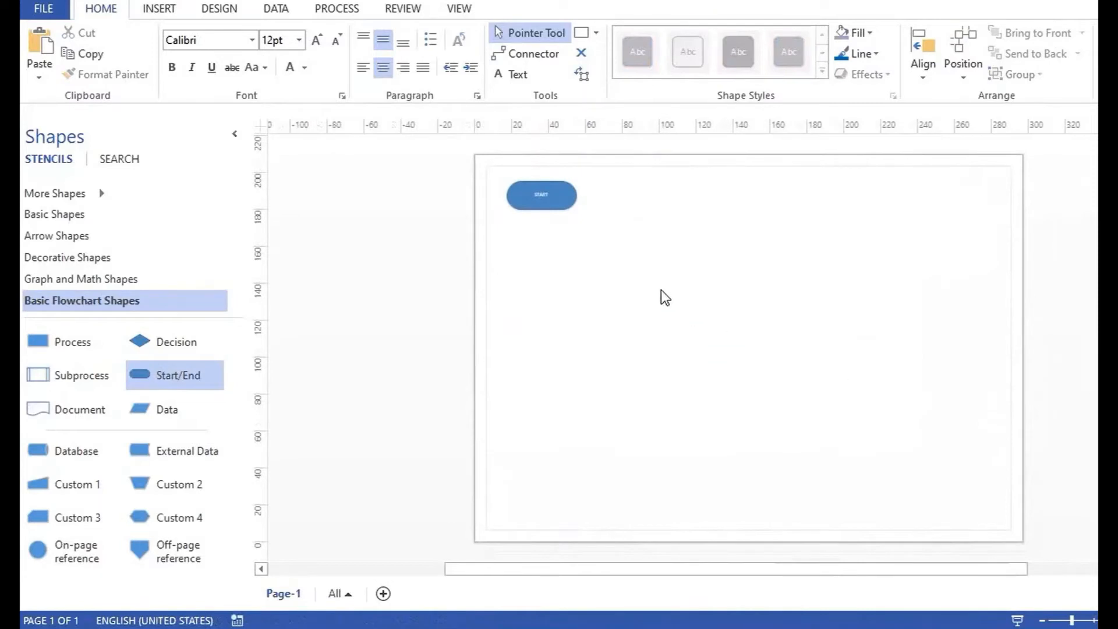
# Set the font size of the START label to 24 pt
pyautogui.click(557, 207)
pyautogui.doubleClick(558, 207)
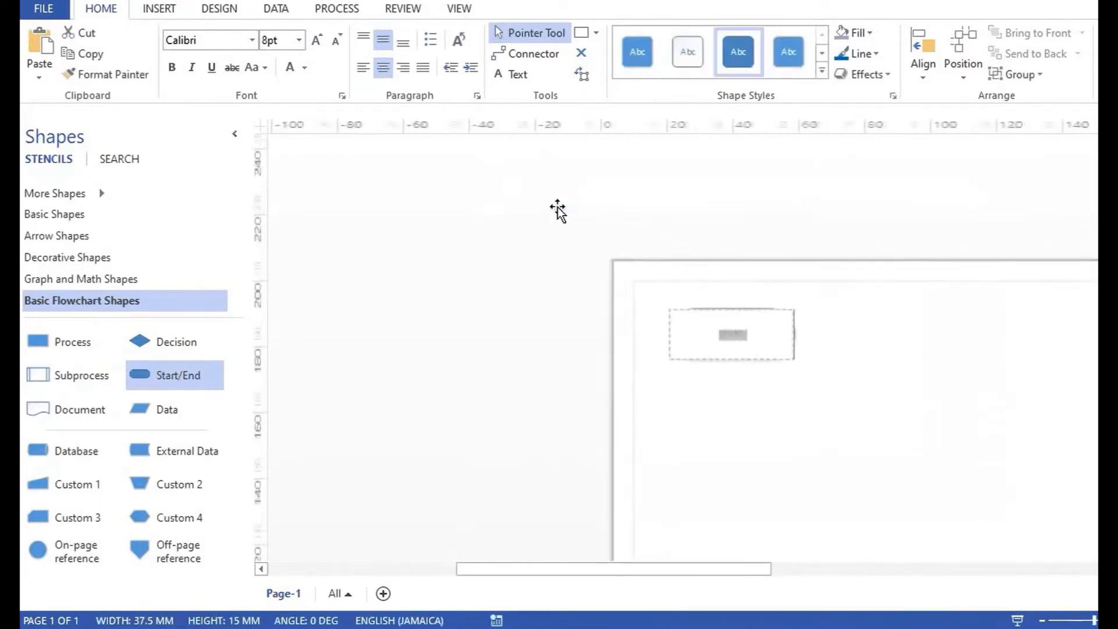
pyautogui.moveTo(767, 351); pyautogui.dragTo(716, 349)
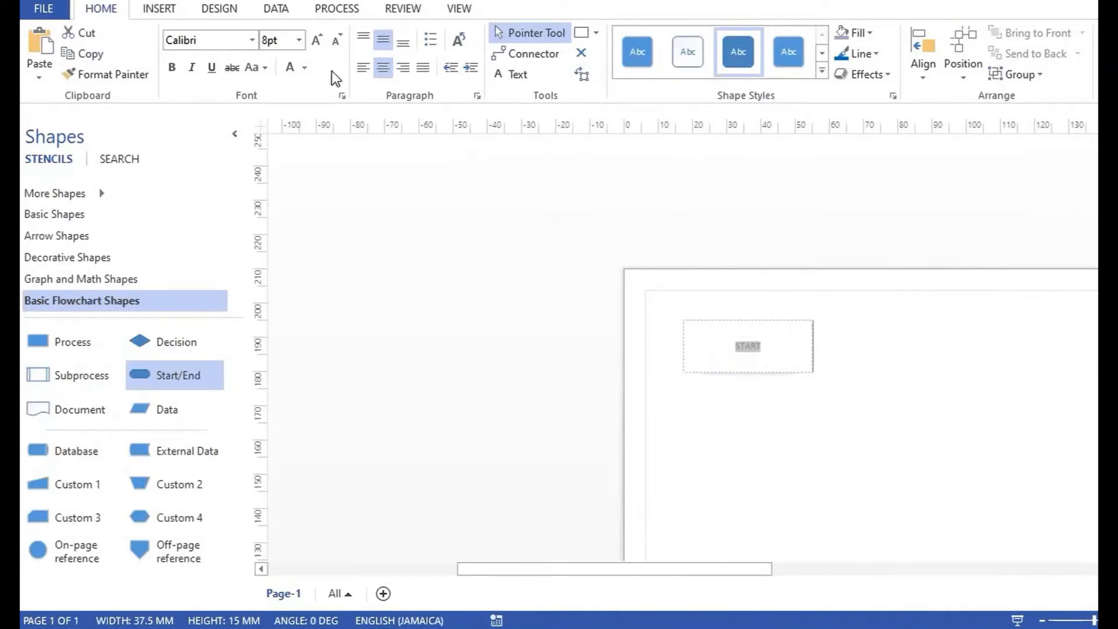
pyautogui.click(299, 41)
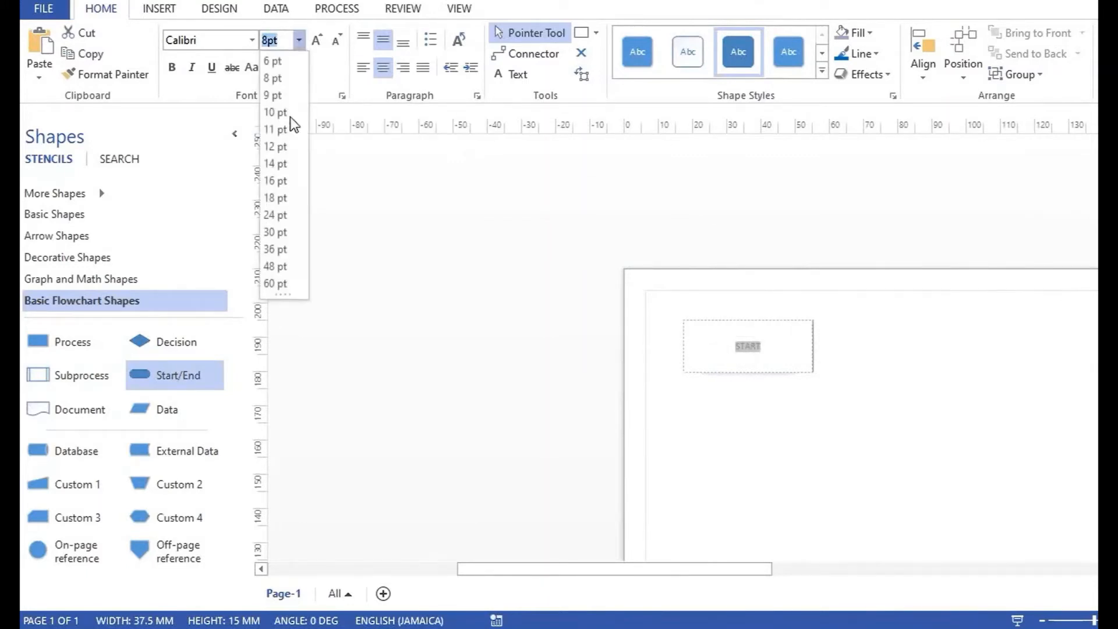
pyautogui.click(270, 217)
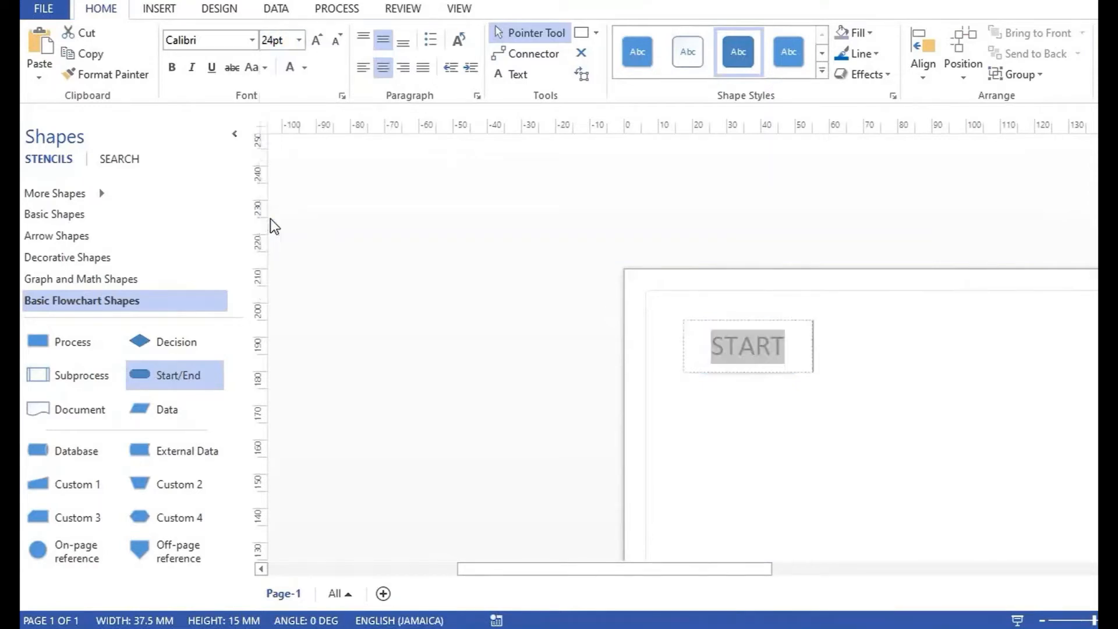
pyautogui.click(848, 431)
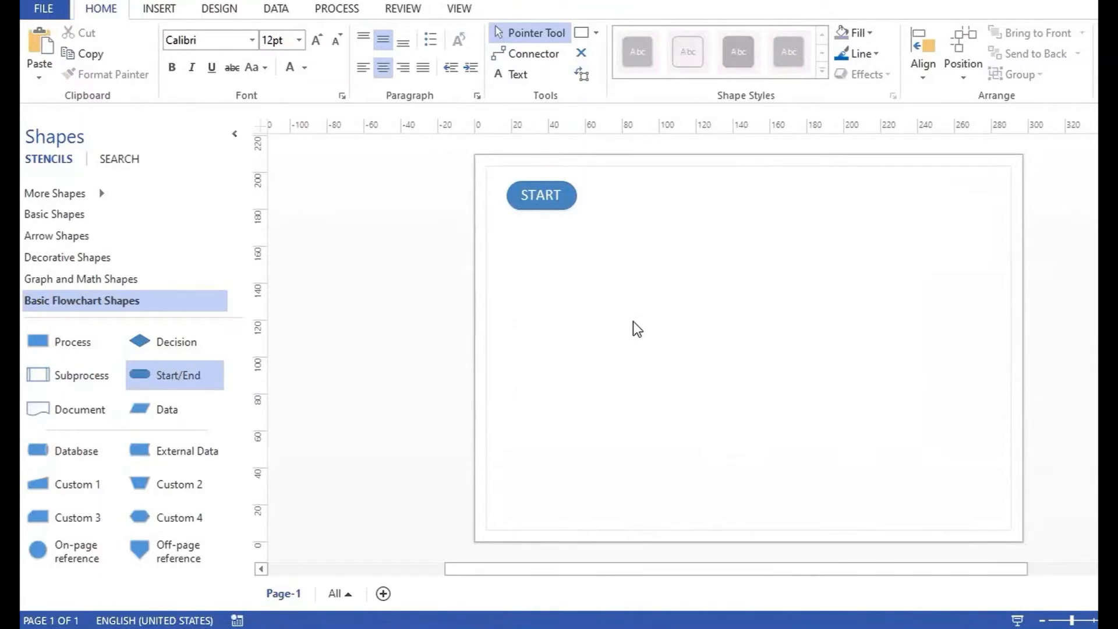
# Place a Process shape about 56 by 34 mm below START and label it CREATE CONTENT FOR YOUTUBE VIDEO
pyautogui.click(67, 335)
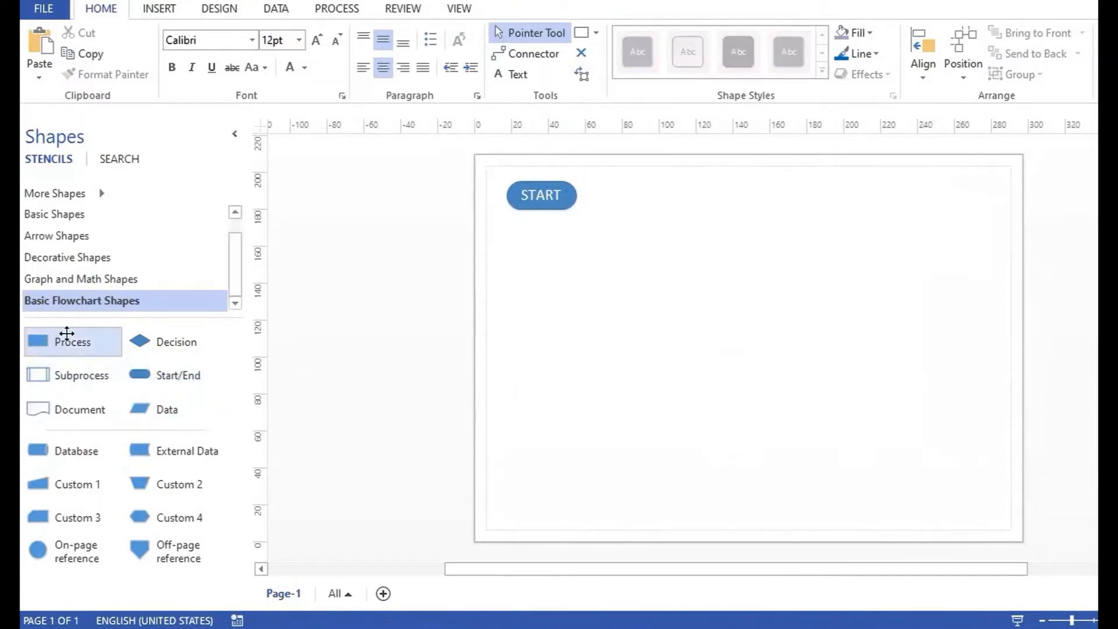
pyautogui.moveTo(67, 333); pyautogui.dragTo(565, 278)
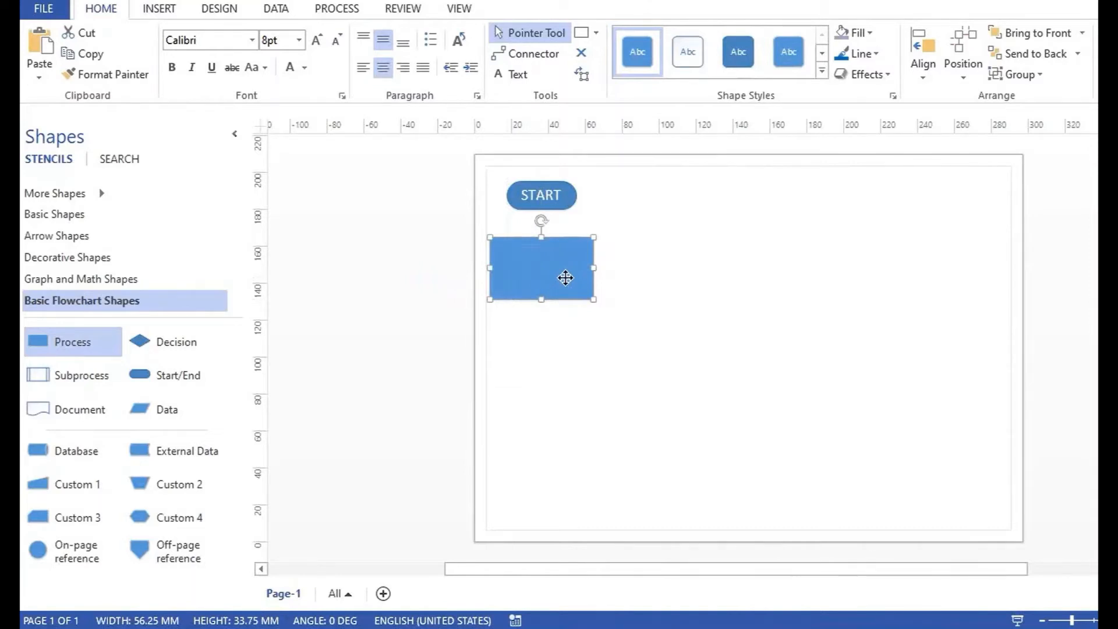
pyautogui.doubleClick(566, 278)
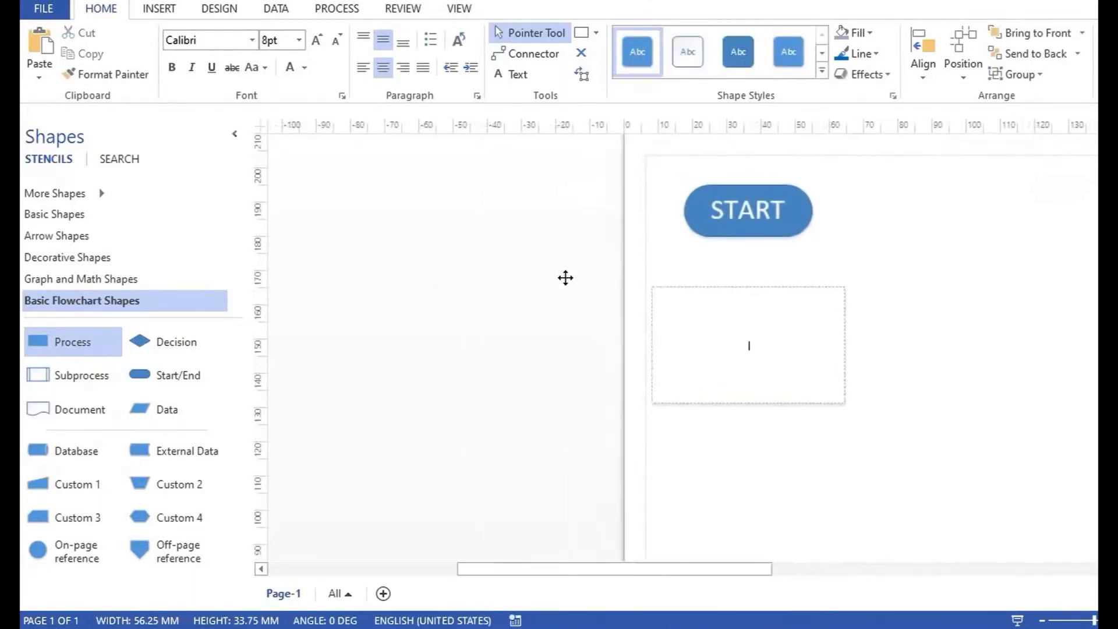
pyautogui.write('CREATE')
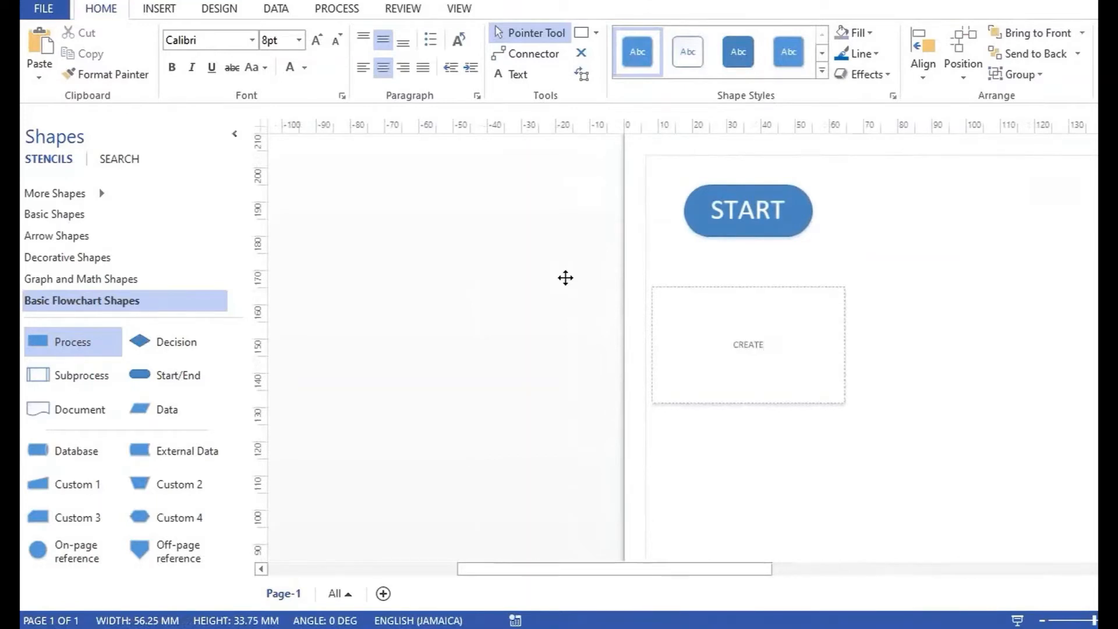
pyautogui.write(' CONTENT FOR Y')
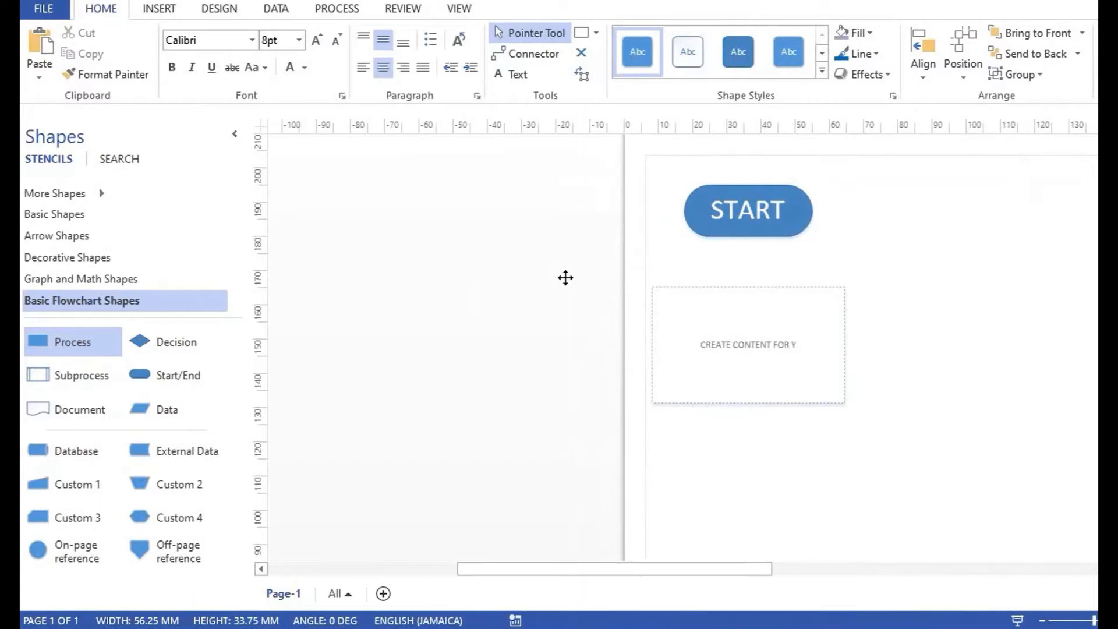
pyautogui.write('OUTUBE ')
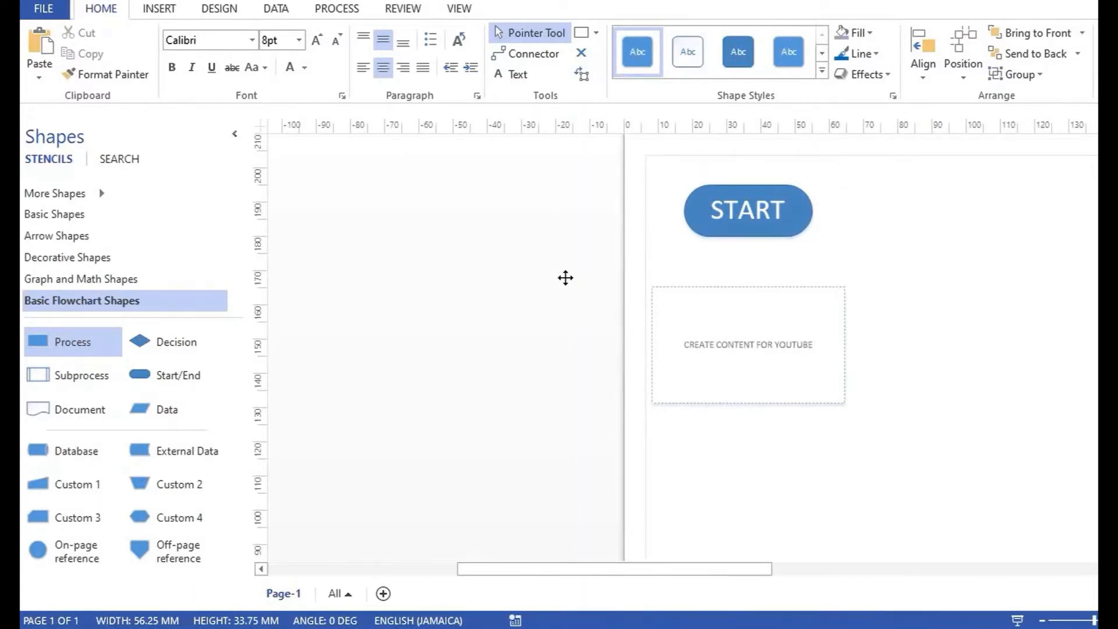
pyautogui.write('VIDEO')
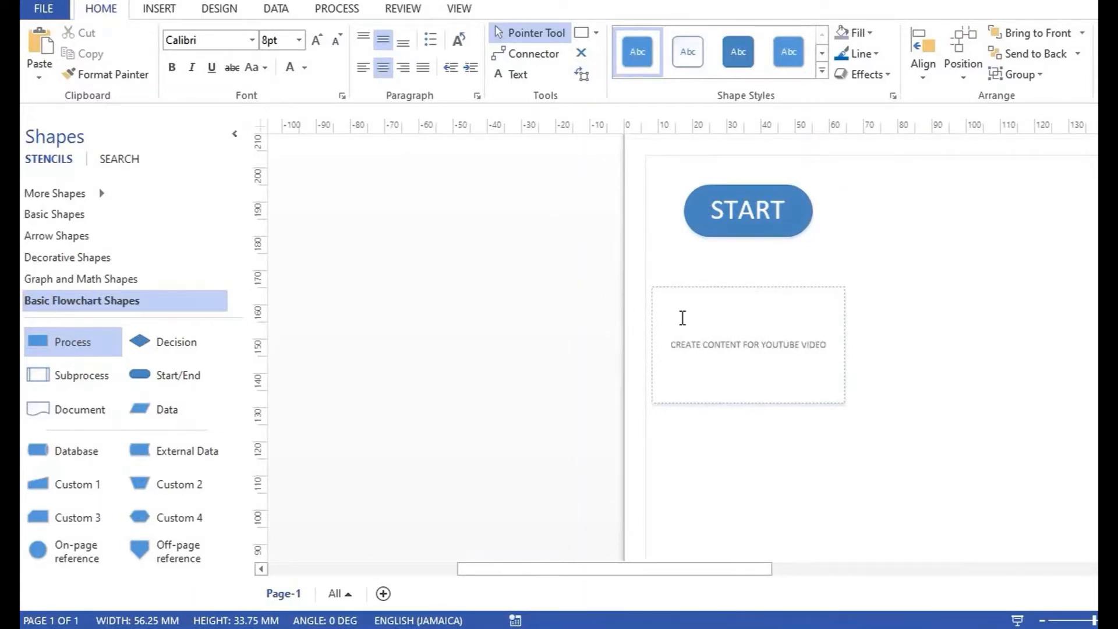
# Increase the font size of the Process shape's label to 18 pt
pyautogui.moveTo(826, 346); pyautogui.dragTo(670, 346)
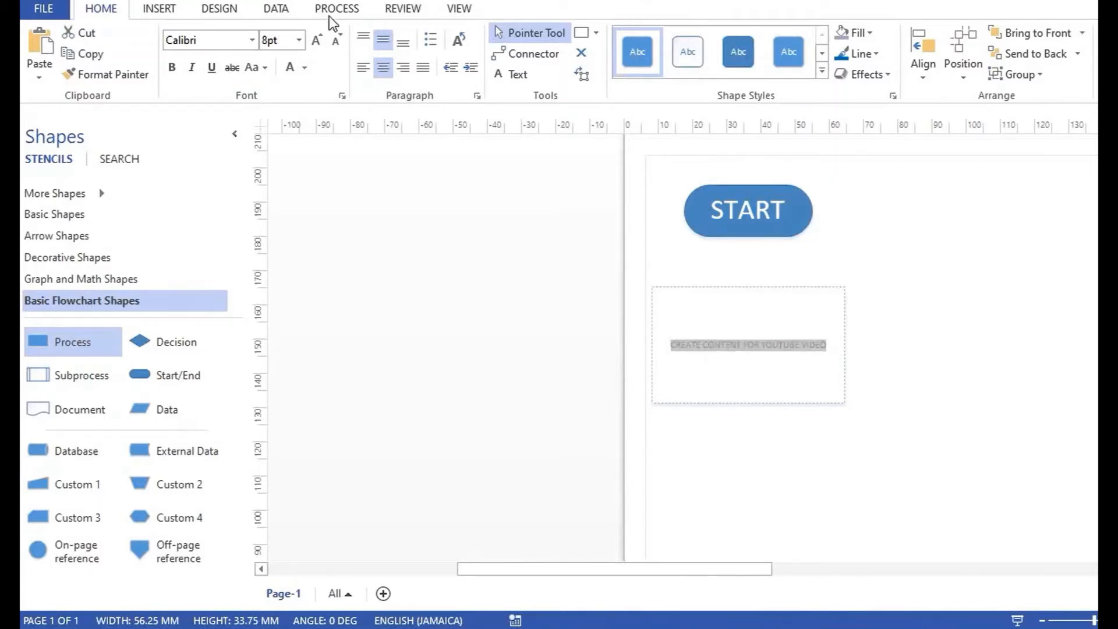
pyautogui.click(319, 39)
pyautogui.click(319, 39)
pyautogui.click(320, 40)
pyautogui.click(319, 40)
pyautogui.click(319, 40)
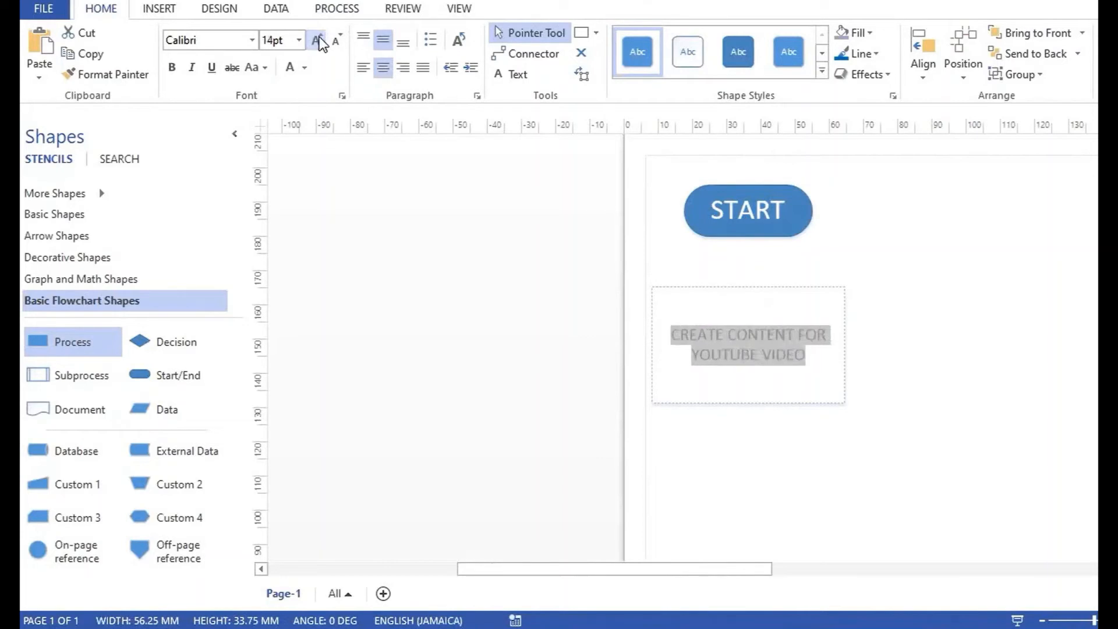
pyautogui.click(320, 40)
pyautogui.click(319, 40)
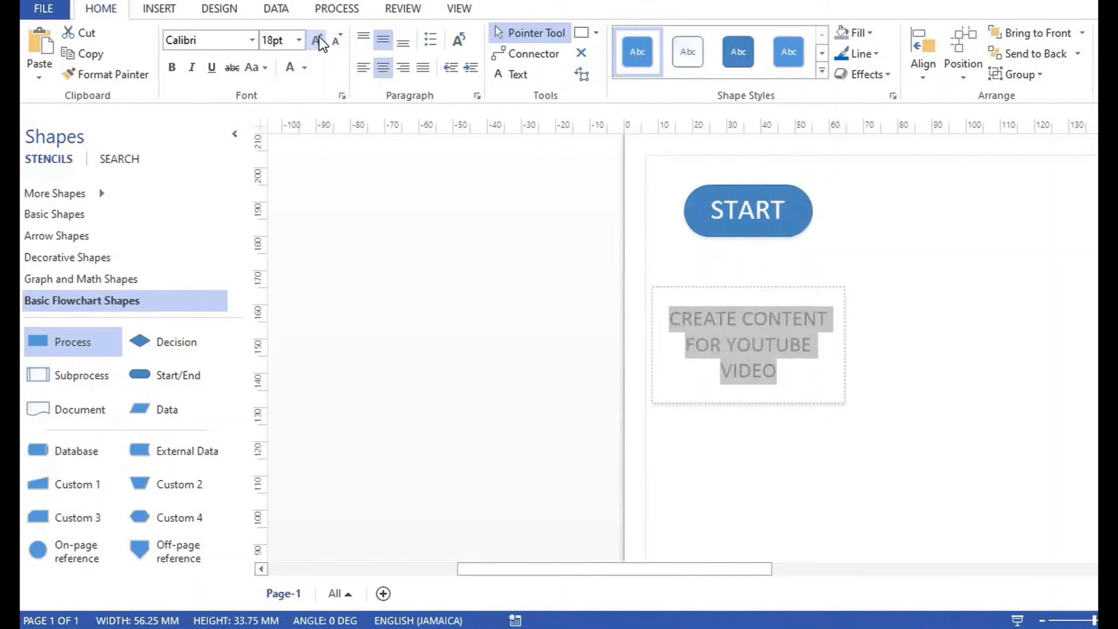
pyautogui.click(951, 371)
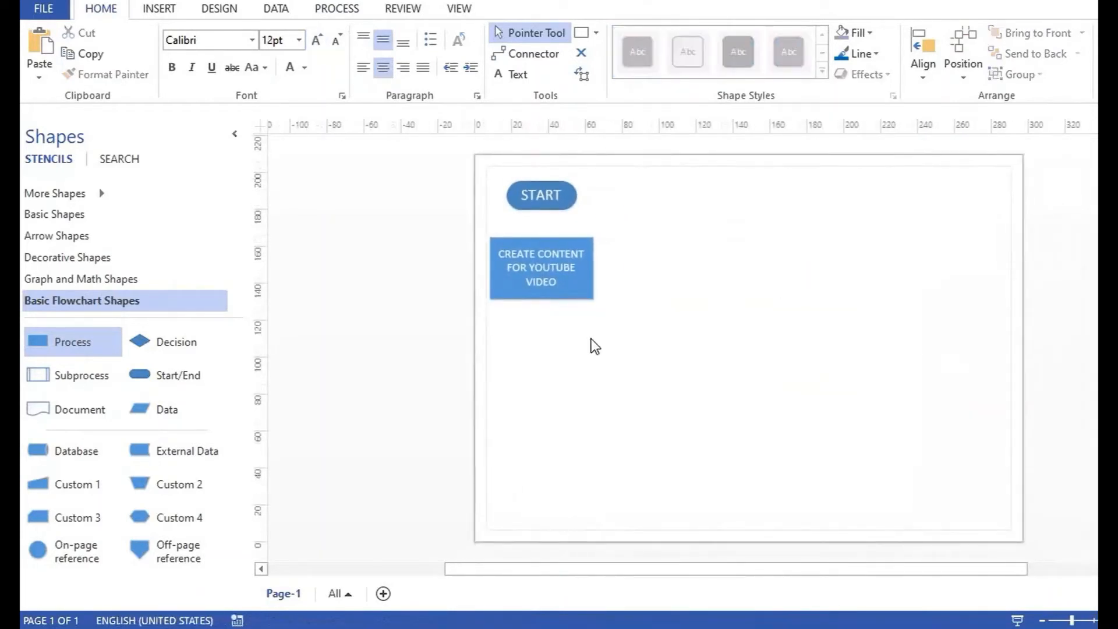
# Move the Process shape slightly to the right and centre the START shape just above it
pyautogui.moveTo(593, 295); pyautogui.dragTo(631, 296)
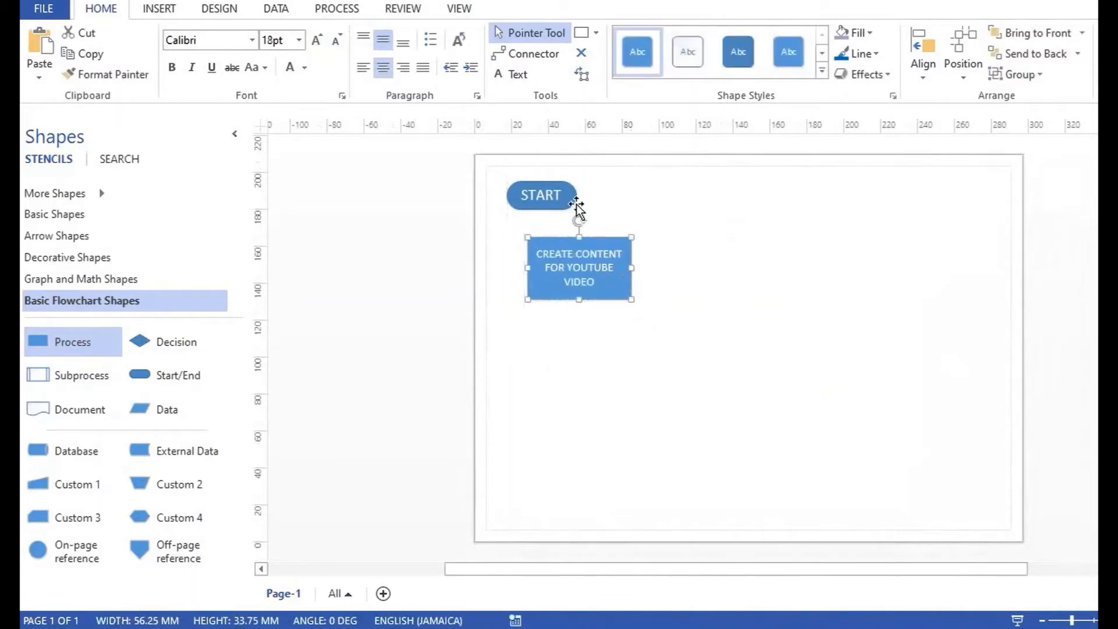
pyautogui.moveTo(568, 202); pyautogui.dragTo(600, 209)
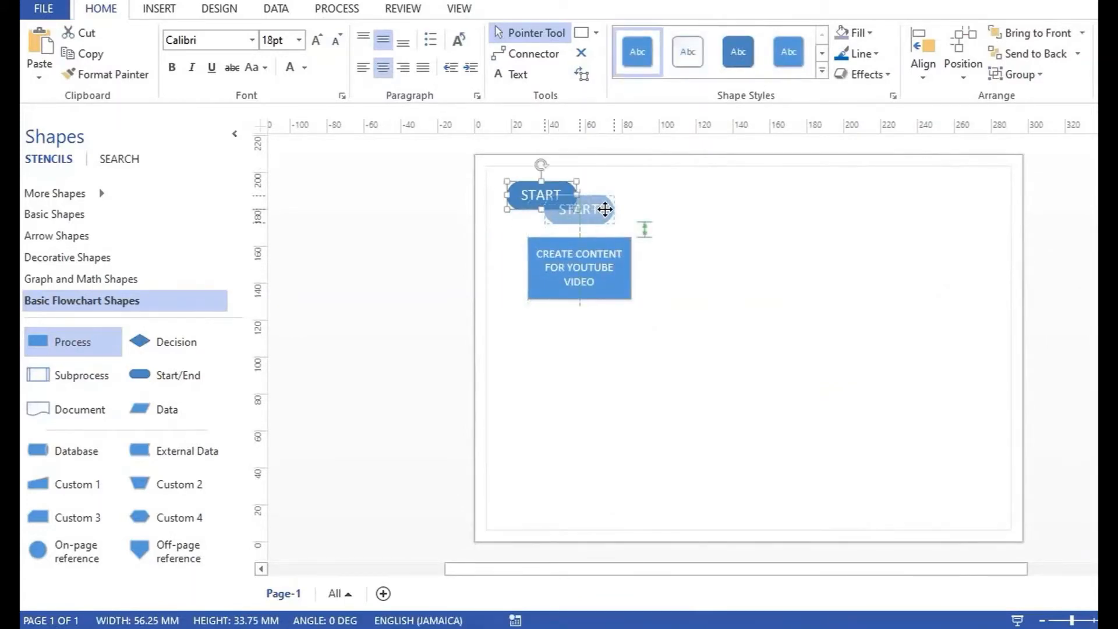
pyautogui.moveTo(605, 209); pyautogui.dragTo(605, 205)
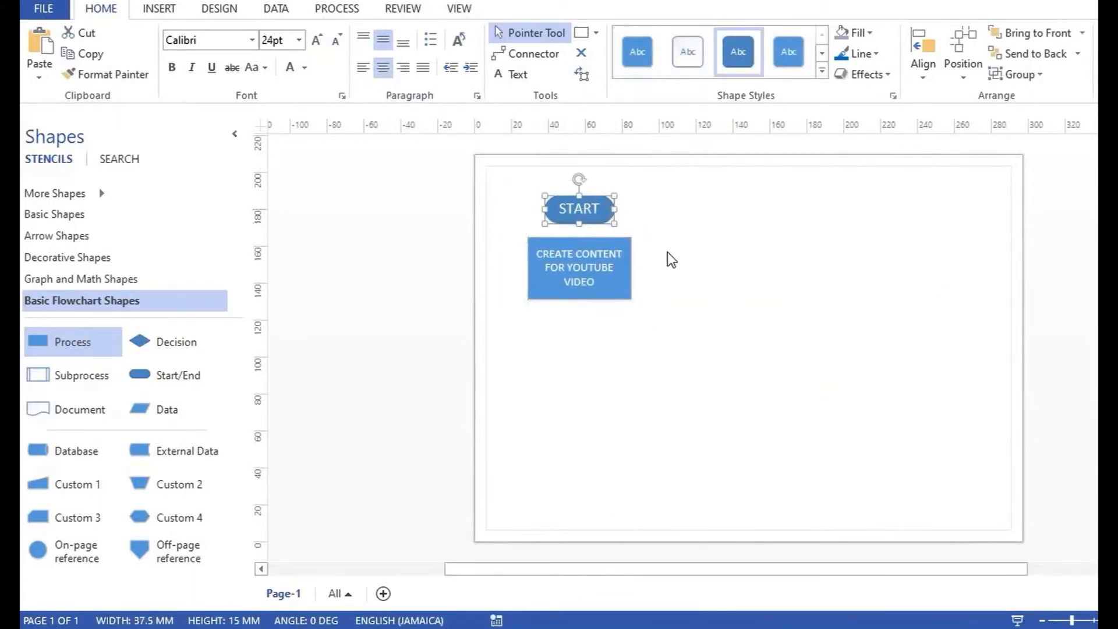
# Move the CREATE CONTENT FOR YOUTUBE VIDEO shape slightly down to widen the gap below START
pyautogui.click(667, 252)
pyautogui.moveTo(594, 285); pyautogui.dragTo(593, 295)
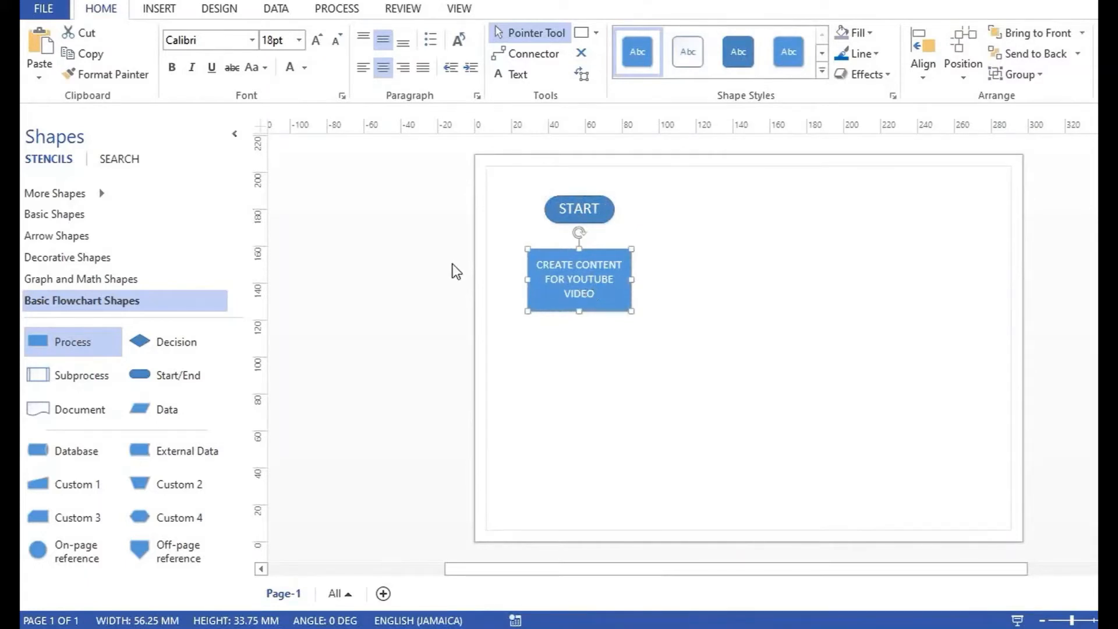
pyautogui.press('Escape')
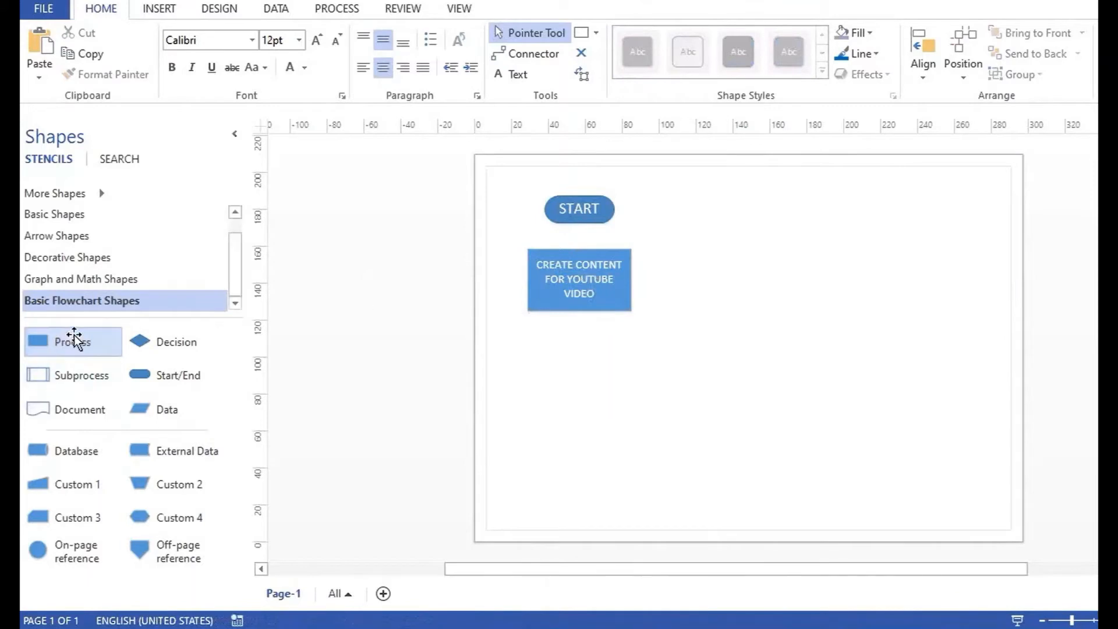
# Place a Process shape about 56 by 34 mm below CREATE CONTENT FOR YOUTUBE VIDEO and label it RECORD VIDEO FOOTAGE
pyautogui.moveTo(280, 395); pyautogui.dragTo(632, 399)
pyautogui.doubleClick(592, 366)
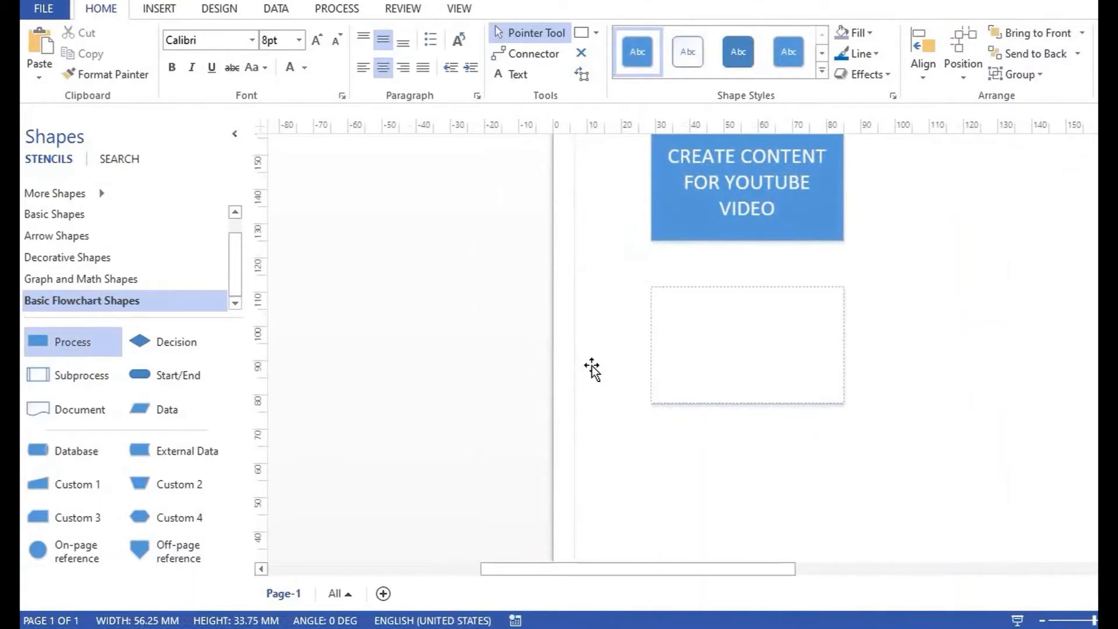
pyautogui.write('RECORD')
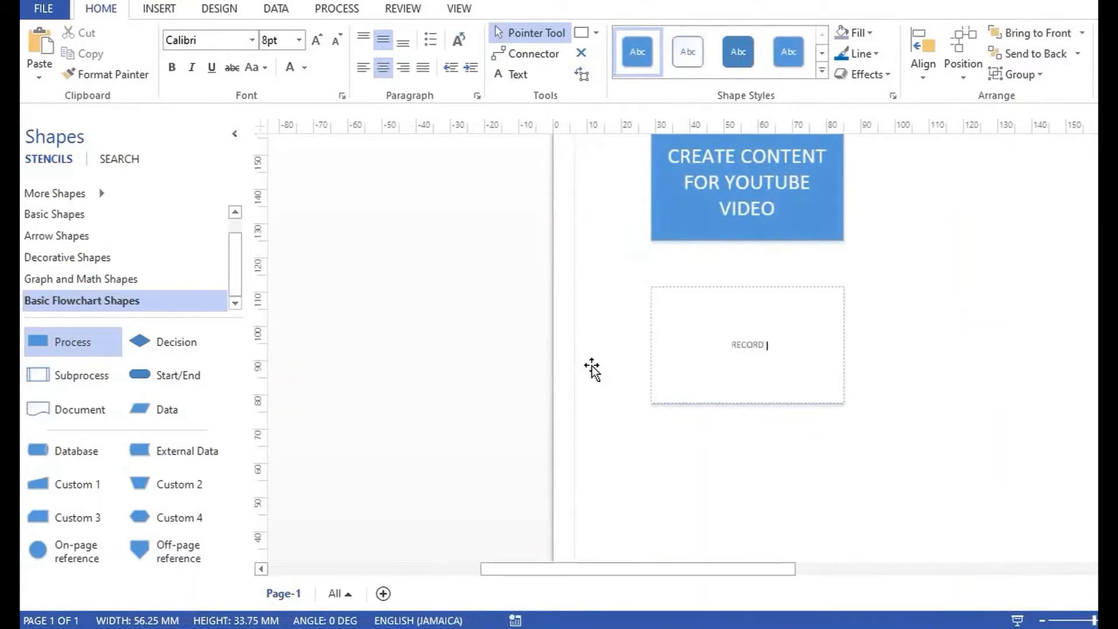
pyautogui.write(' VIDEO TOOTAGE')
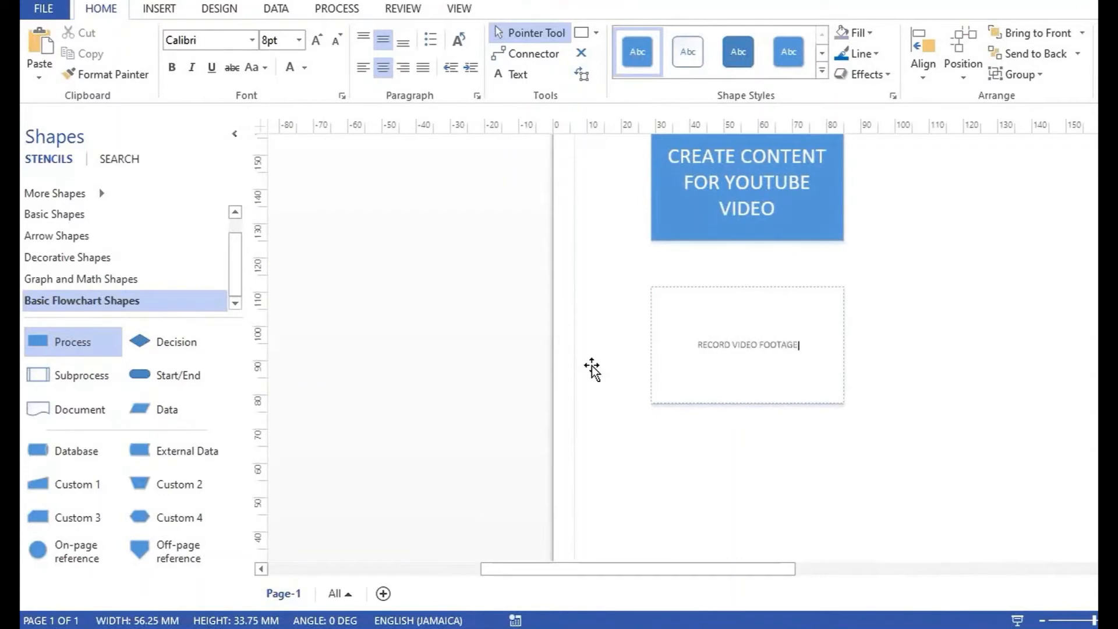
# Increase the font size of the RECORD VIDEO FOOTAGE label to 18 pt
pyautogui.moveTo(813, 352); pyautogui.dragTo(700, 348)
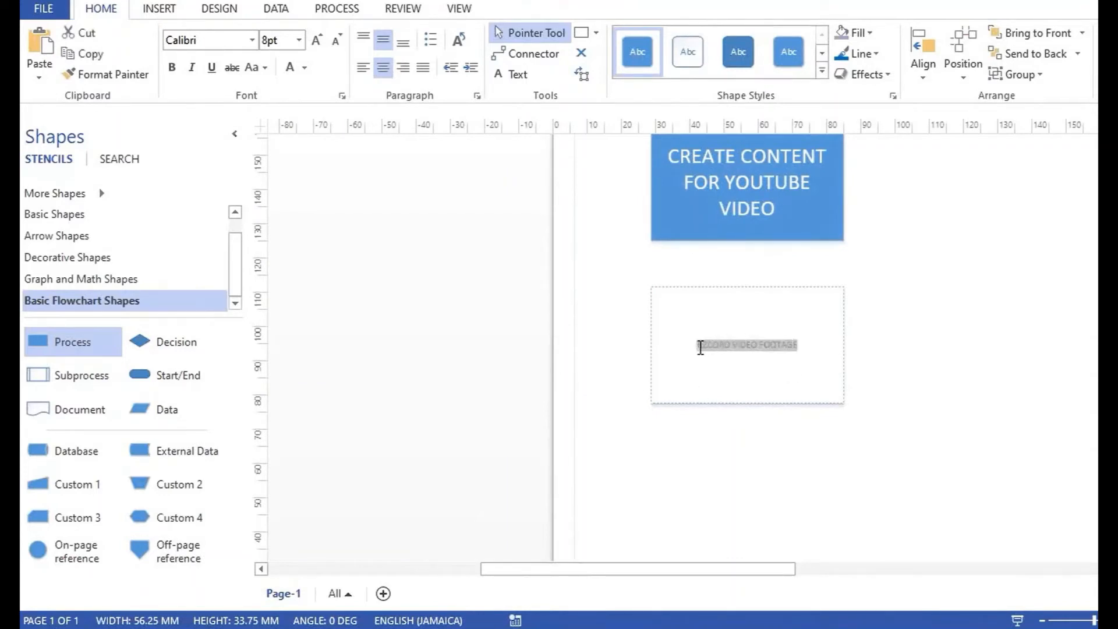
pyautogui.click(317, 40)
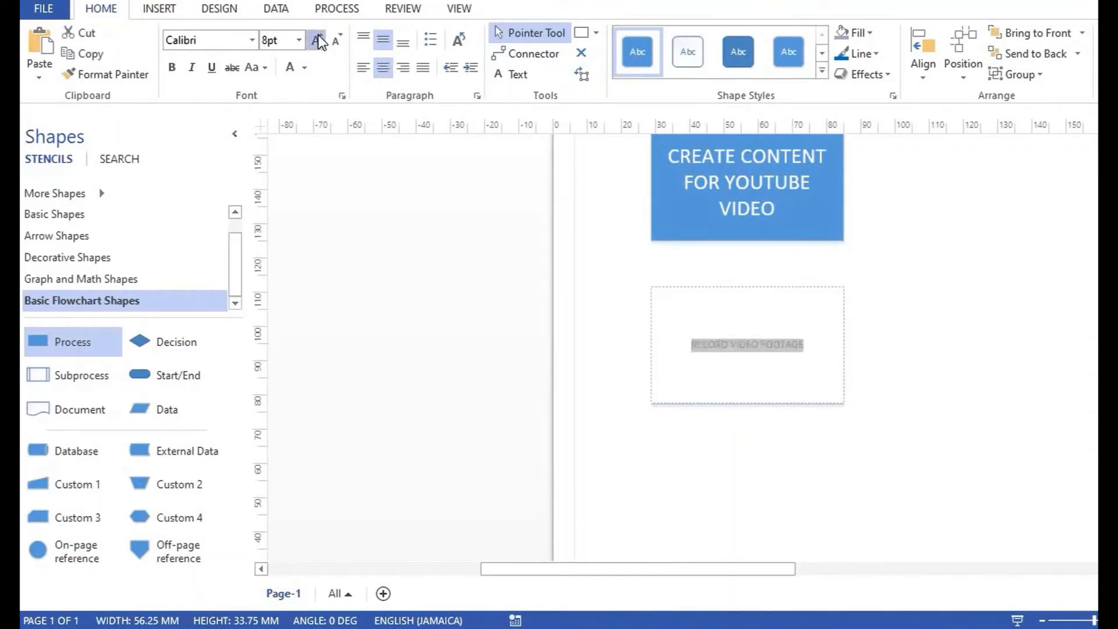
pyautogui.click(318, 39)
pyautogui.click(318, 40)
pyautogui.click(317, 39)
pyautogui.click(317, 40)
pyautogui.click(317, 40)
pyautogui.click(317, 40)
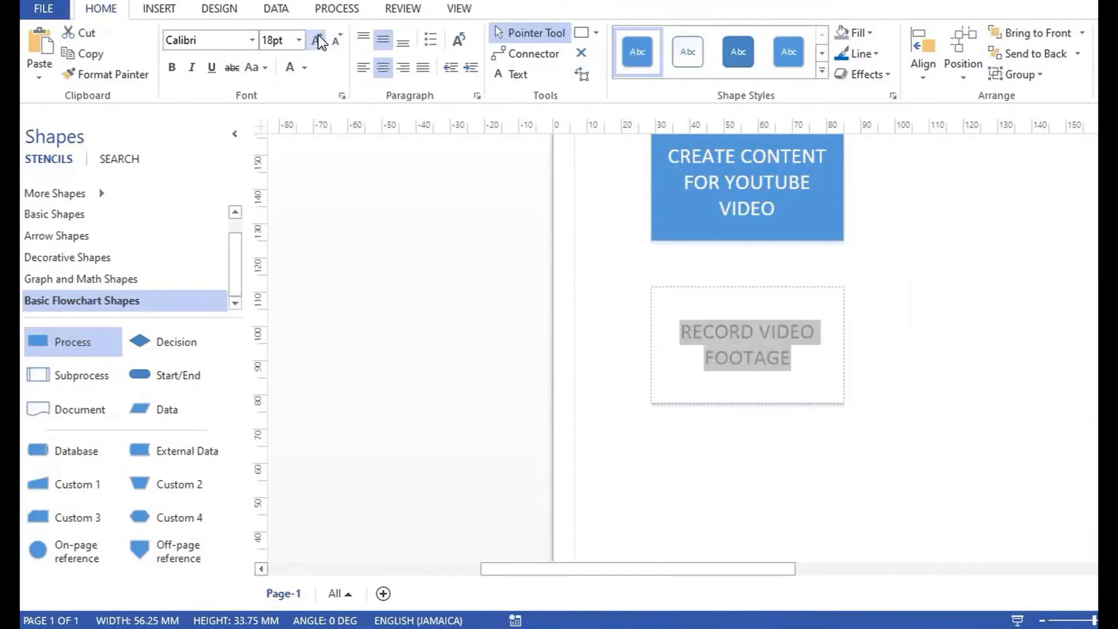
pyautogui.click(945, 287)
pyautogui.scroll(-3, 946, 286)
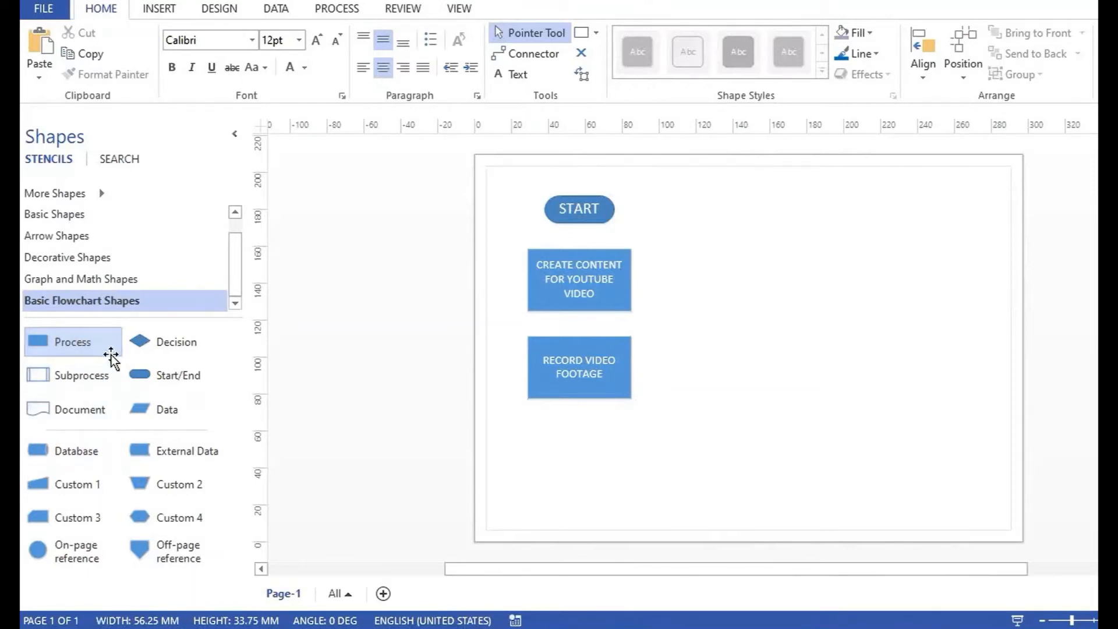
# Place a Decision shape about 76 by 45 mm centred below RECORD VIDEO FOOTAGE and label it AUDIO RECORDING REQUIRED?
pyautogui.moveTo(144, 353); pyautogui.dragTo(696, 507)
pyautogui.moveTo(652, 464); pyautogui.dragTo(608, 464)
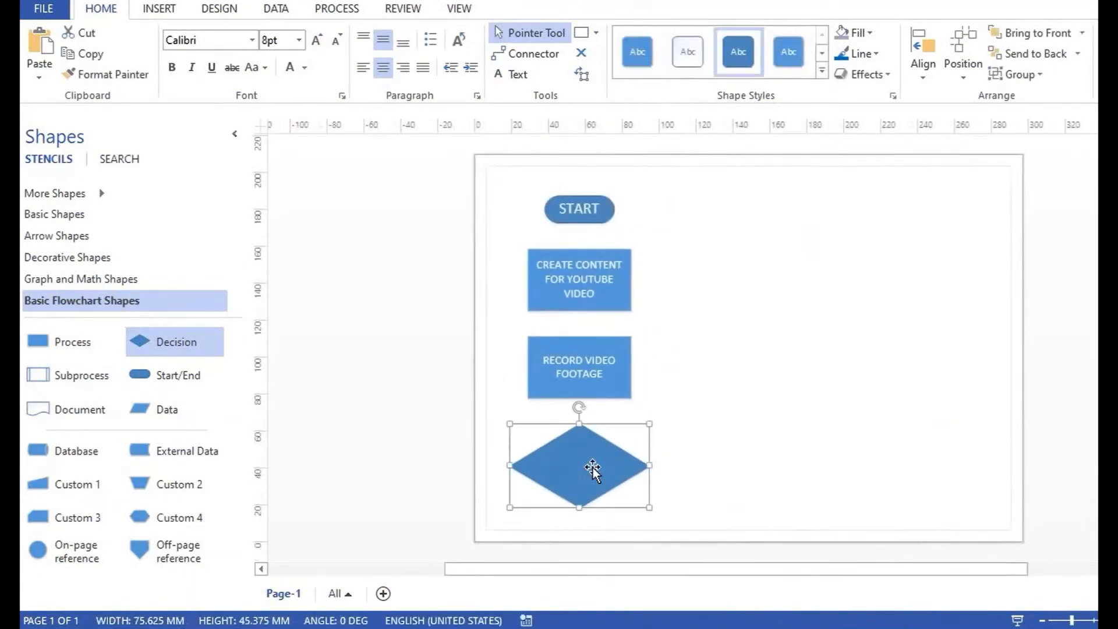
pyautogui.doubleClick(593, 467)
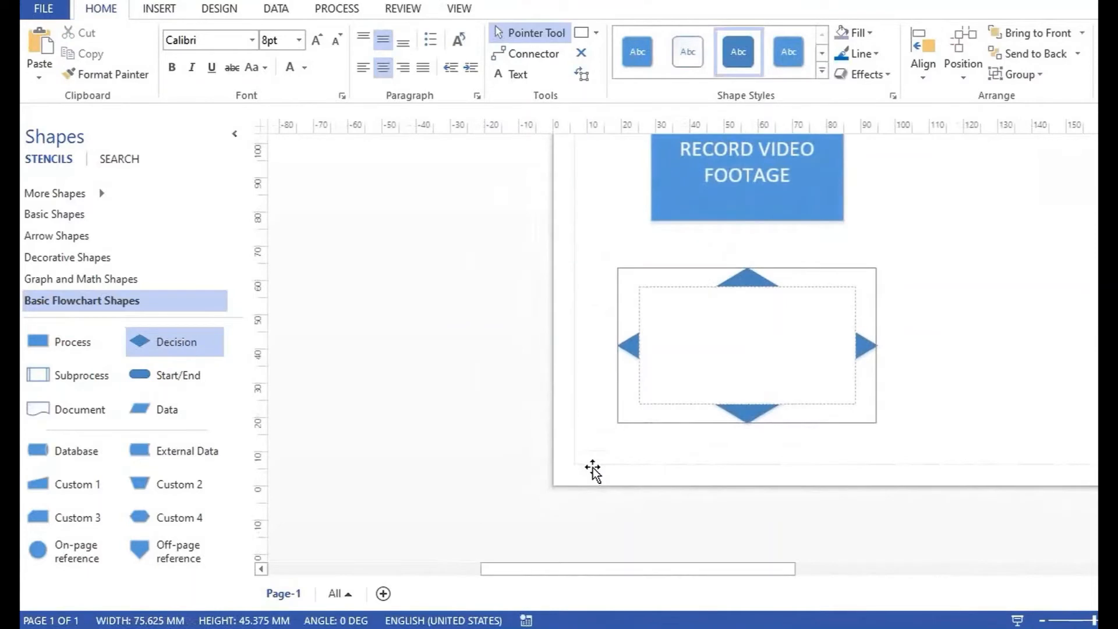
pyautogui.write('AUDIO ')
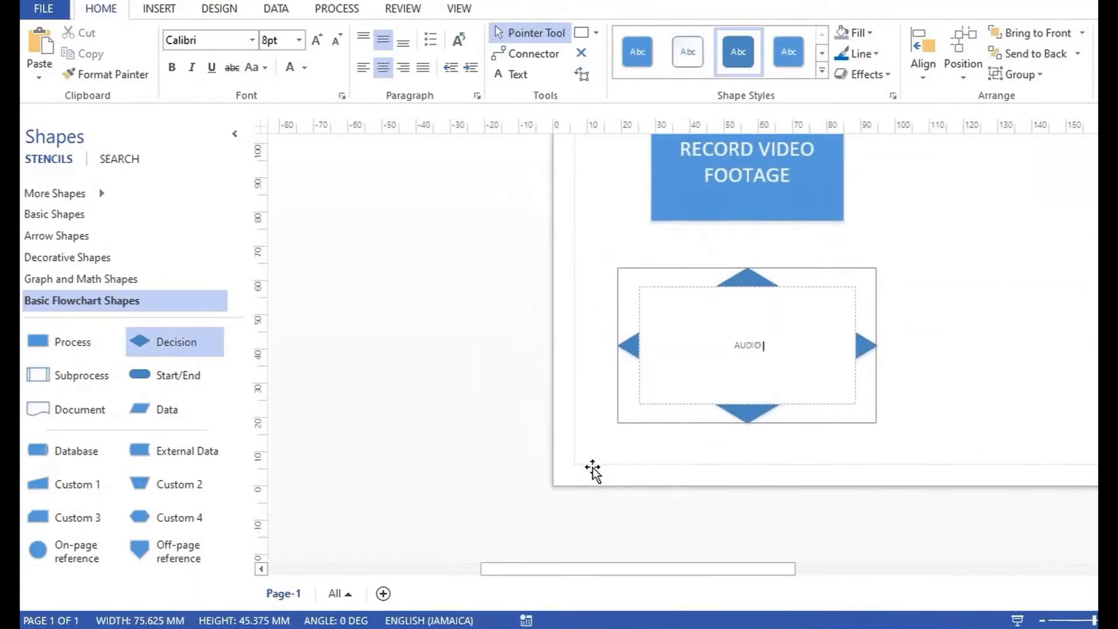
pyautogui.write('RECORDING REQUIRED?')
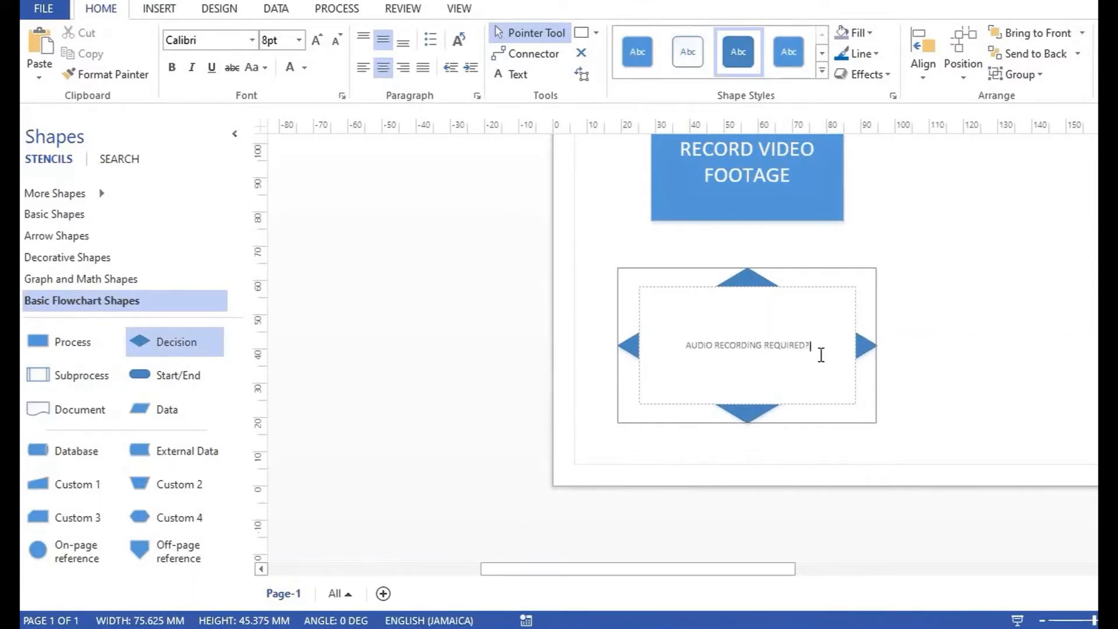
# Increase the font size of the Decision shape's label to 12 pt
pyautogui.moveTo(813, 348); pyautogui.dragTo(677, 364)
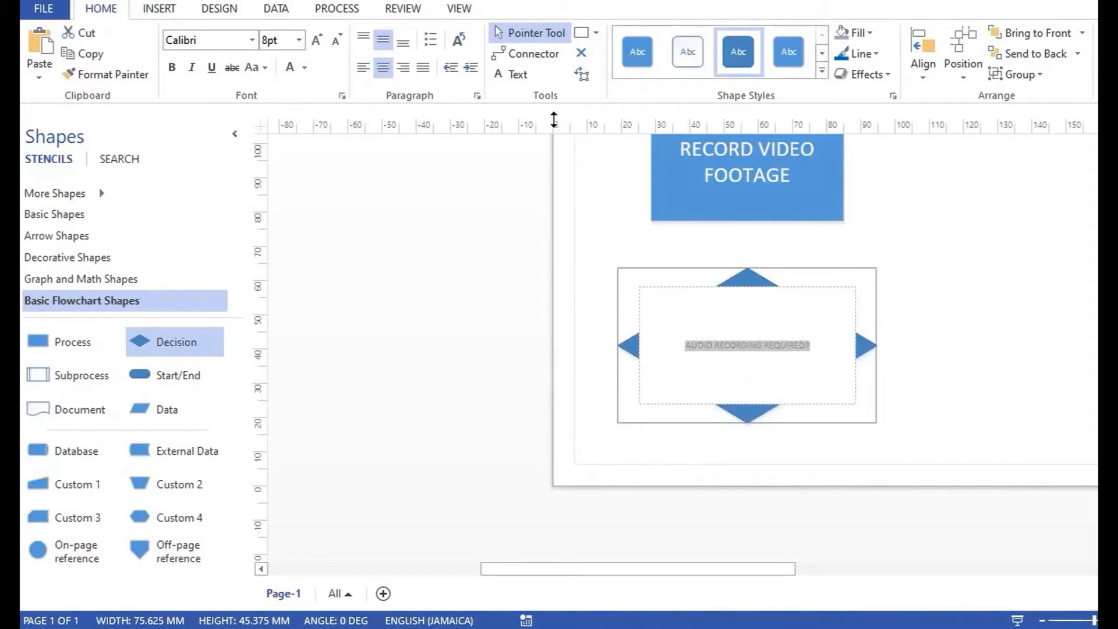
pyautogui.click(321, 34)
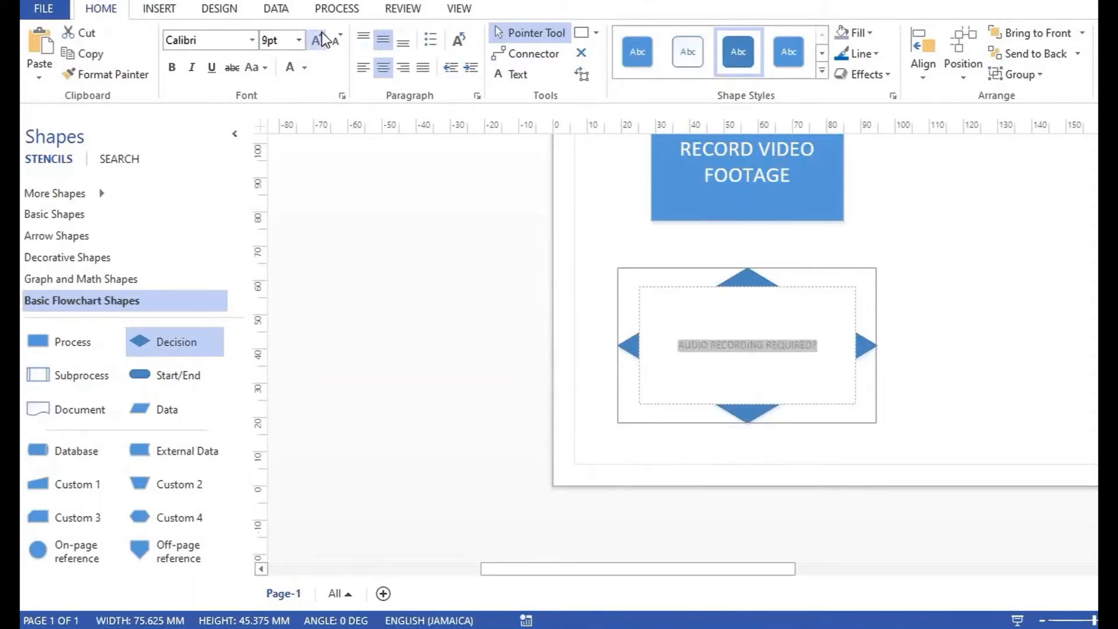
pyautogui.click(322, 34)
pyautogui.click(322, 34)
pyautogui.click(944, 161)
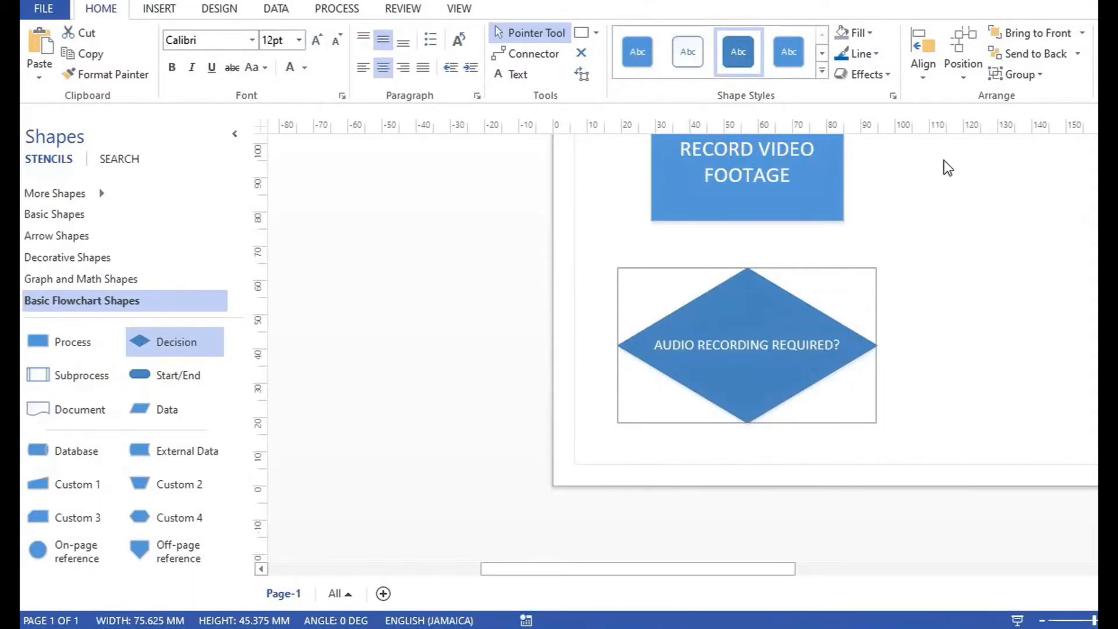
pyautogui.hotkey('ctrl', 'shift', 'w')
# Draw connectors downward linking START, CREATE CONTENT FOR YOUTUBE VIDEO, RECORD VIDEO FOOTAGE and the Decision shape in sequence
pyautogui.click(531, 54)
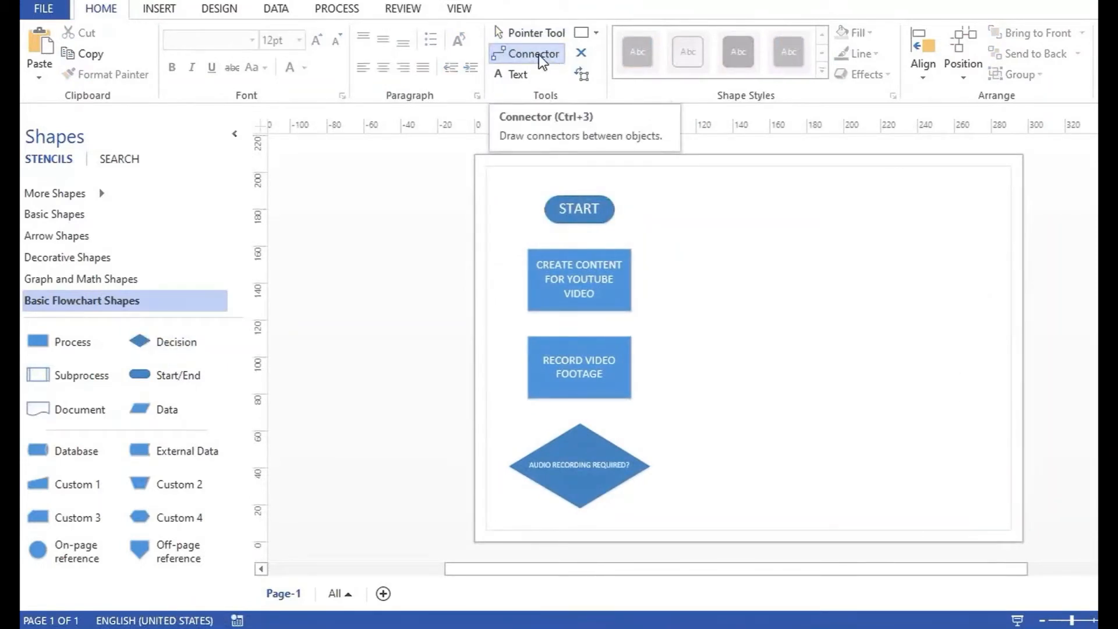
pyautogui.click(582, 225)
pyautogui.moveTo(581, 224); pyautogui.dragTo(580, 249)
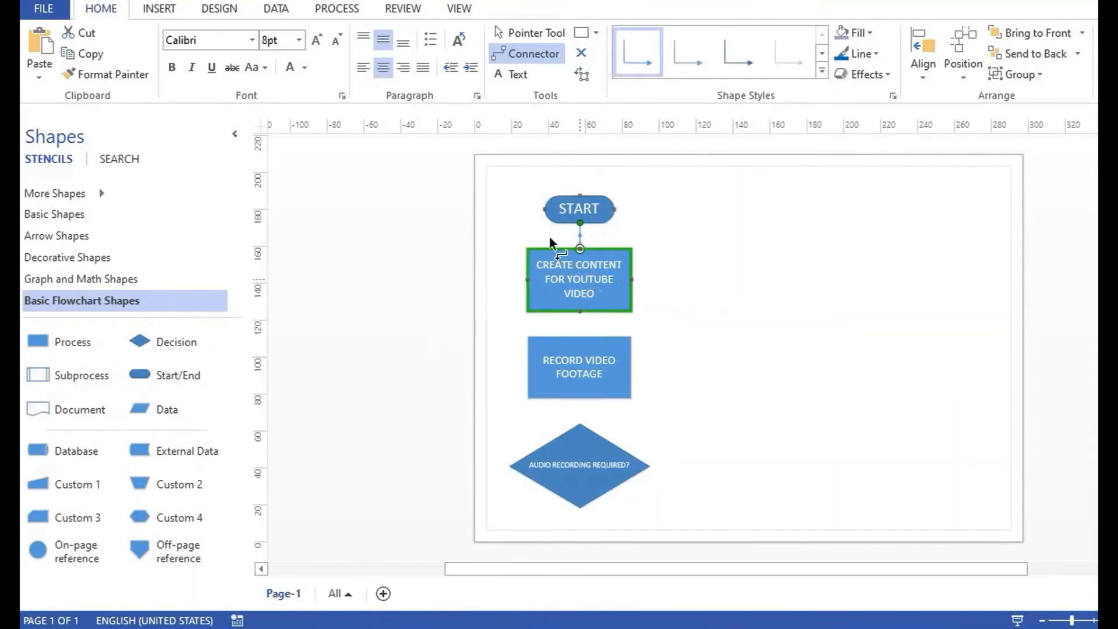
pyautogui.click(728, 230)
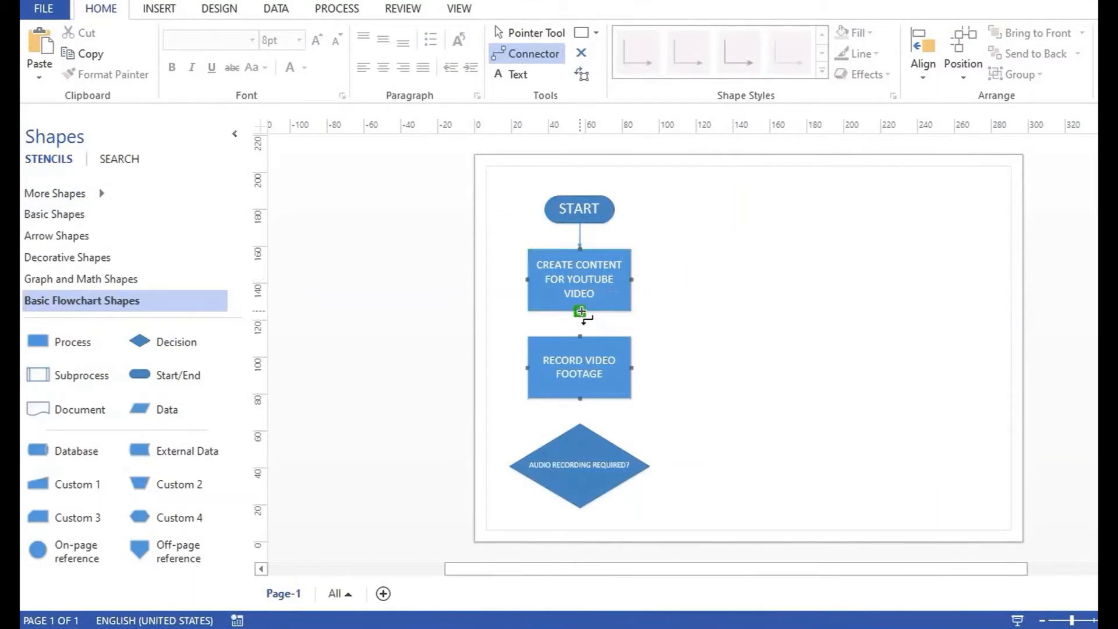
pyautogui.moveTo(580, 311); pyautogui.dragTo(581, 337)
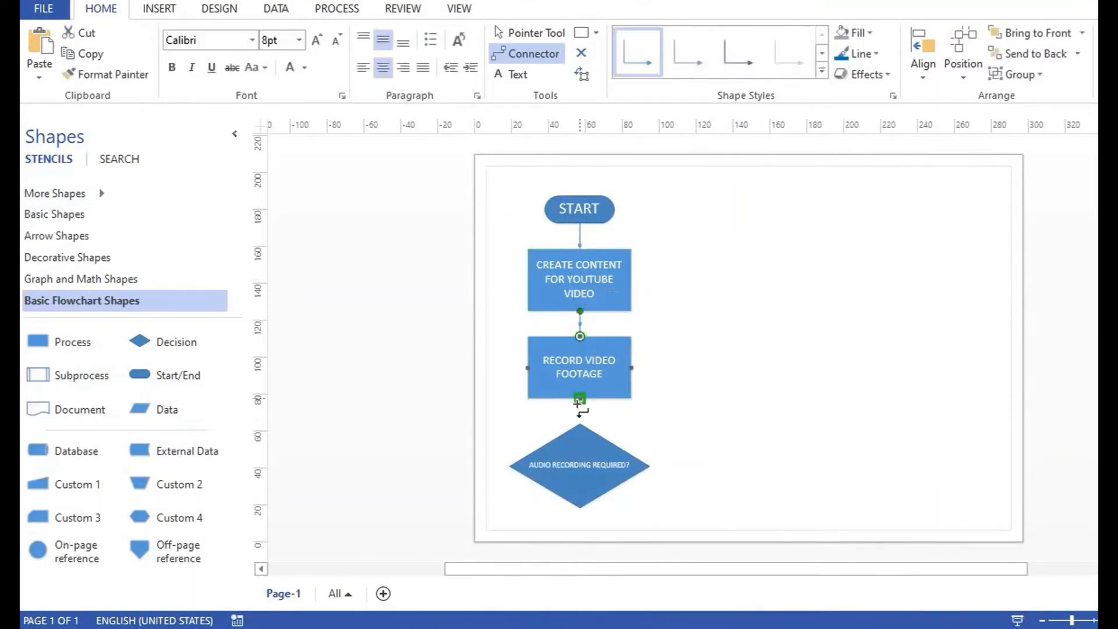
pyautogui.moveTo(579, 400); pyautogui.dragTo(580, 424)
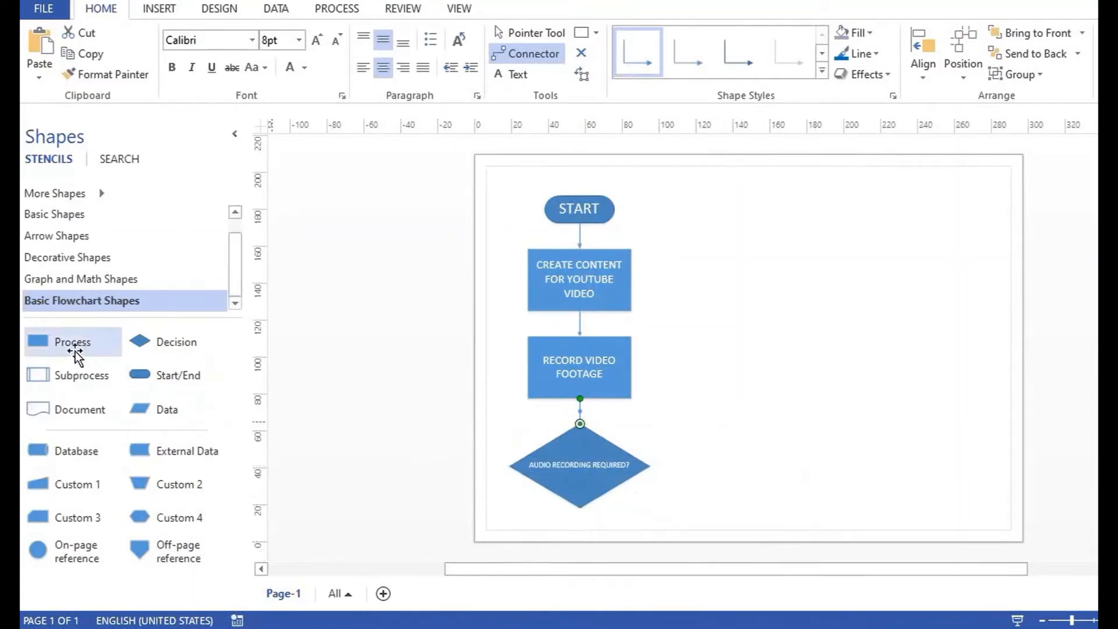
# Place a Process shape about 50 by 30 mm to the right of the Decision shape, vertically centred with it
pyautogui.click(53, 351)
pyautogui.moveTo(53, 351); pyautogui.dragTo(785, 423)
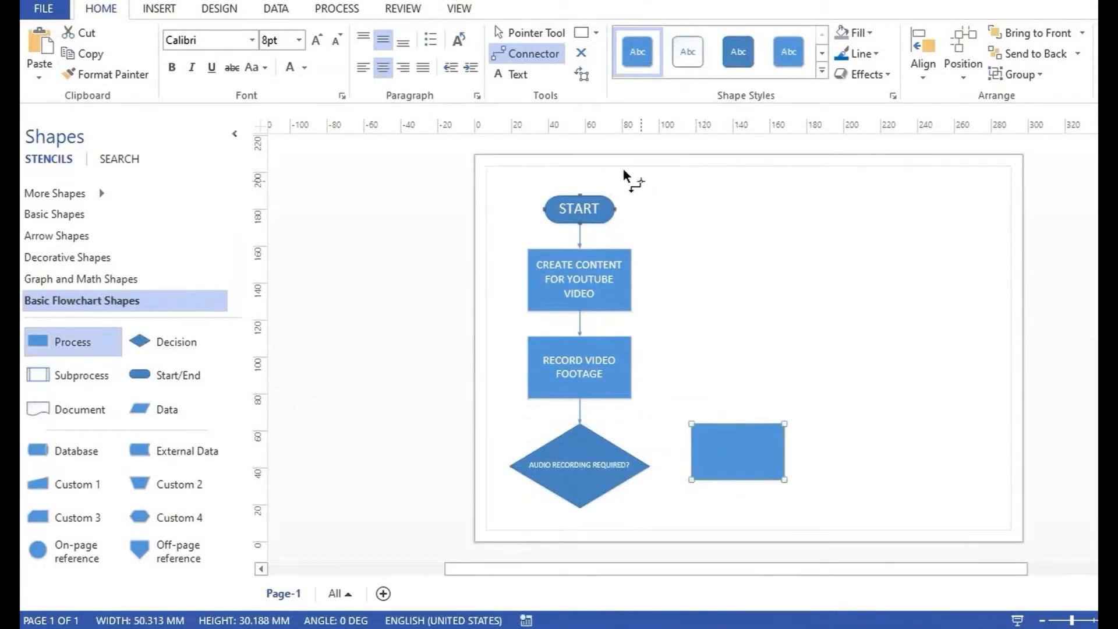
pyautogui.click(526, 34)
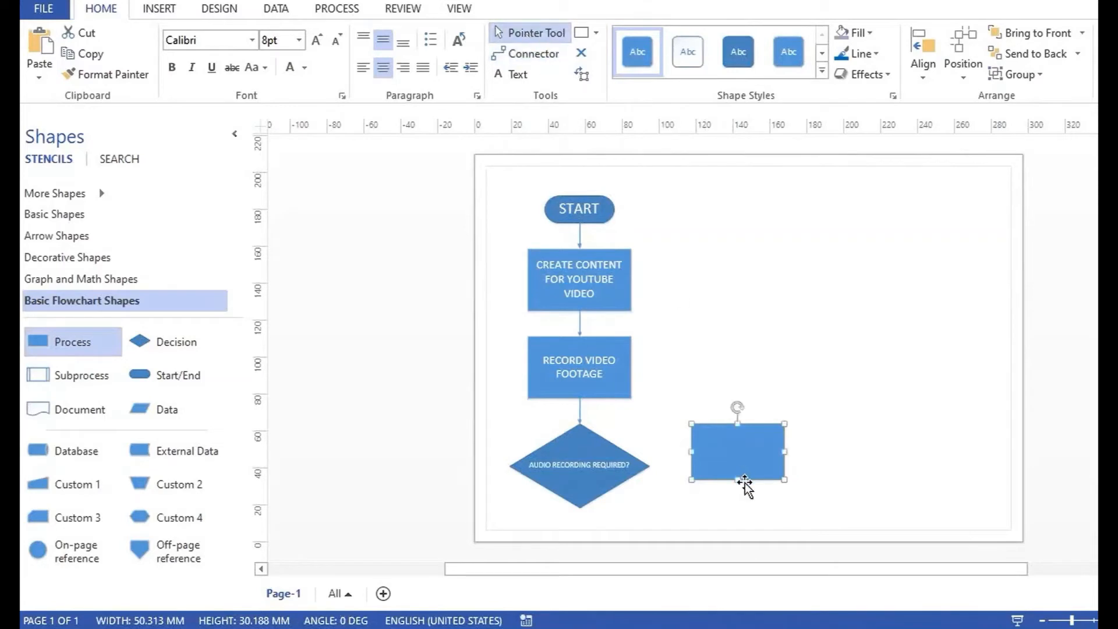
pyautogui.moveTo(744, 445); pyautogui.dragTo(745, 450)
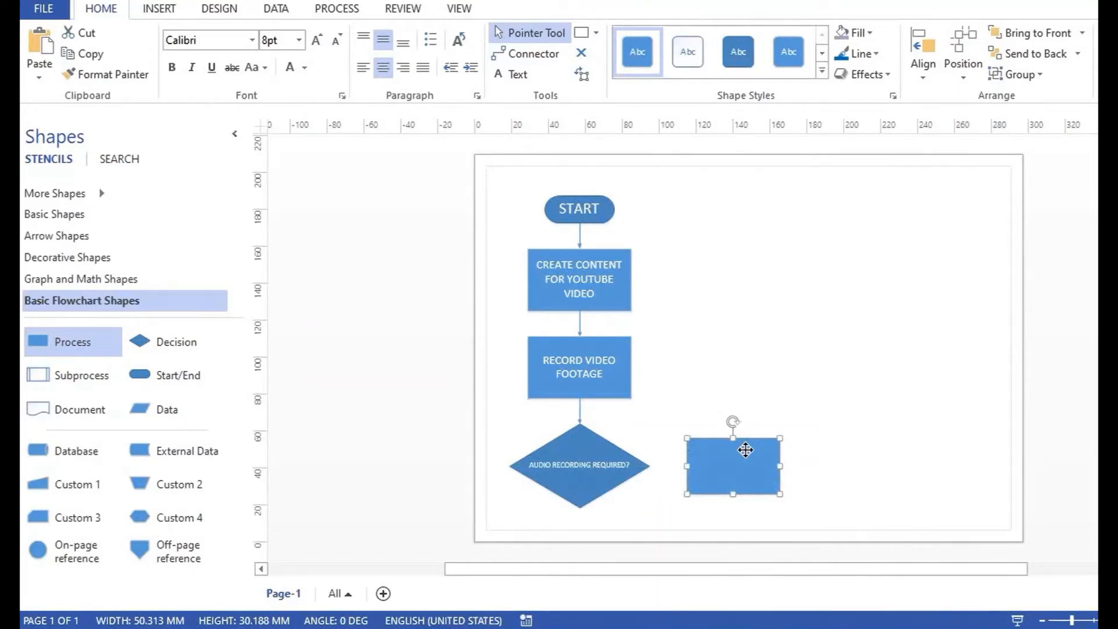
# Label the Process shape beside the Decision shape RECORD AUDIO in capitals
pyautogui.doubleClick(729, 463)
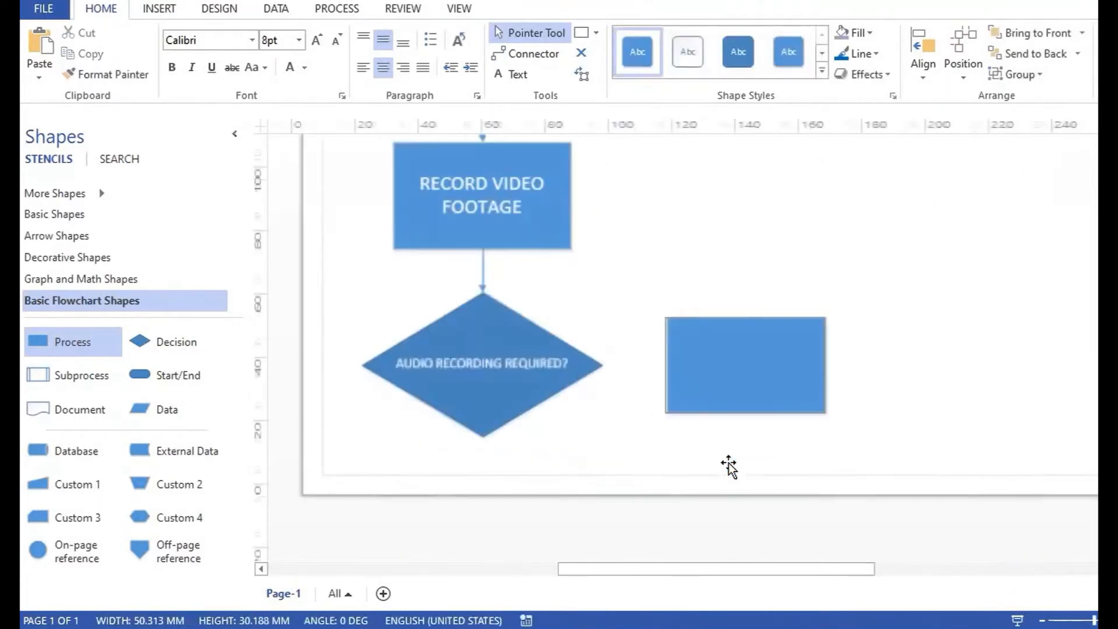
pyautogui.click(728, 463)
pyautogui.click(728, 463)
pyautogui.doubleClick(729, 463)
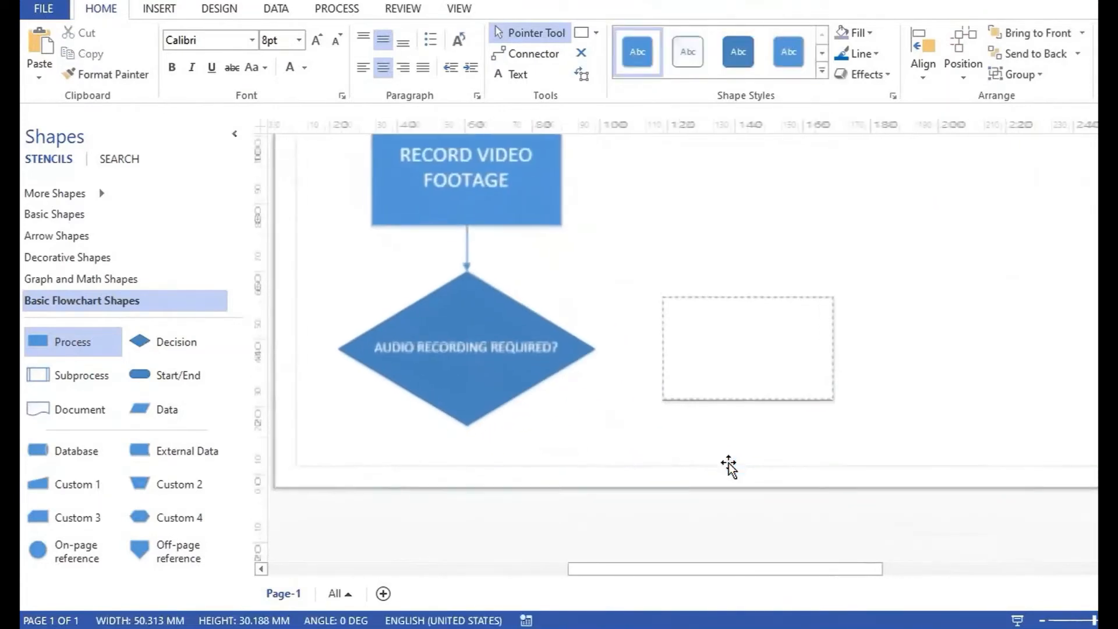
pyautogui.write('recor')
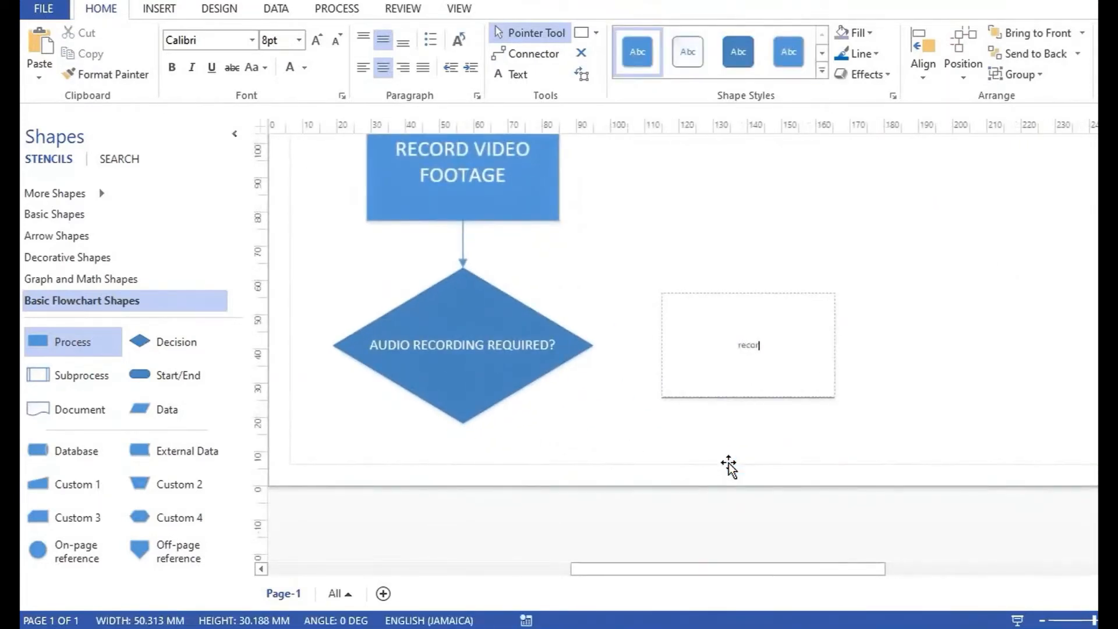
pyautogui.press('BackSpace')
pyautogui.press('BackSpace')
pyautogui.press('BackSpace')
pyautogui.press('BackSpace')
pyautogui.press('BackSpace')
pyautogui.write('RECORD AUDIO')
# Enlarge the RECORD AUDIO label's font to match the RECORD VIDEO FOOTAGE label
pyautogui.moveTo(780, 346); pyautogui.dragTo(694, 350)
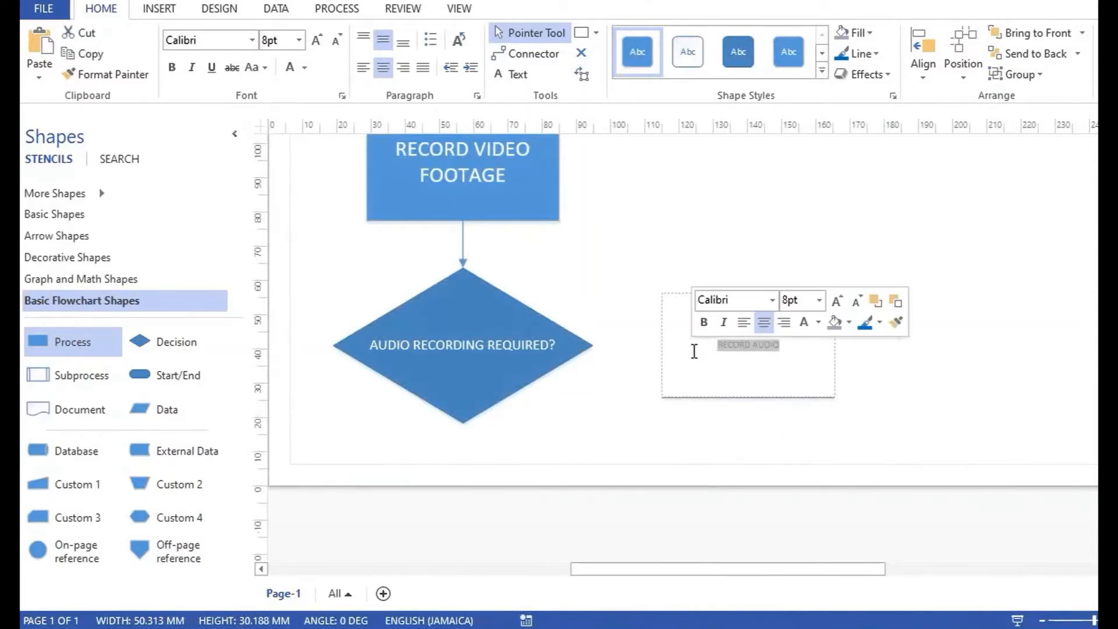
pyautogui.click(320, 39)
pyautogui.click(320, 38)
pyautogui.click(319, 38)
pyautogui.click(319, 39)
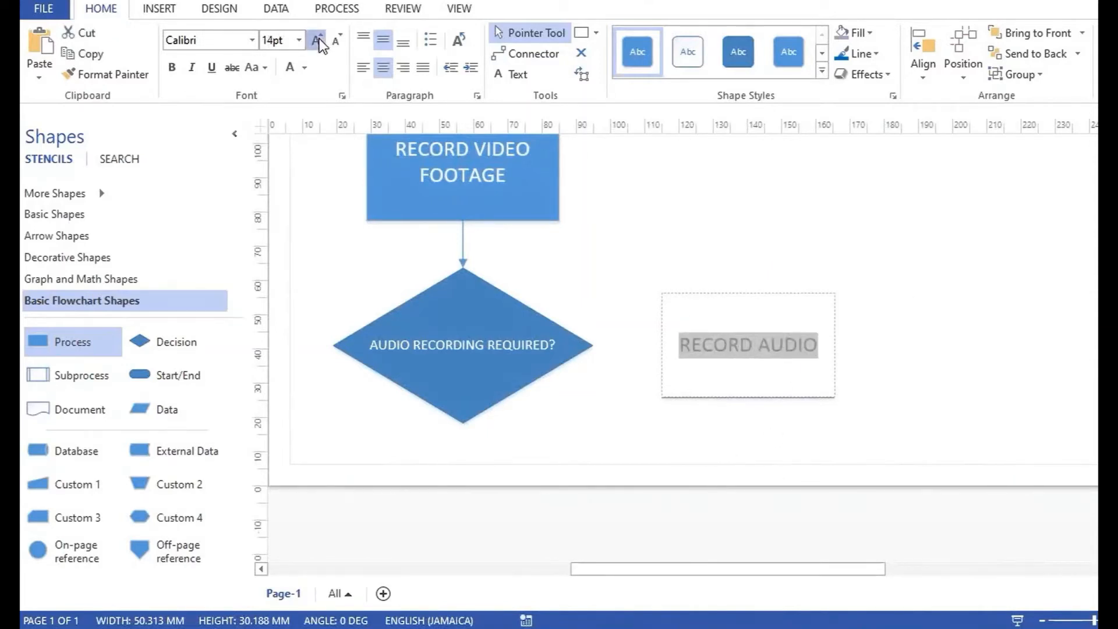
pyautogui.click(319, 39)
pyautogui.click(319, 39)
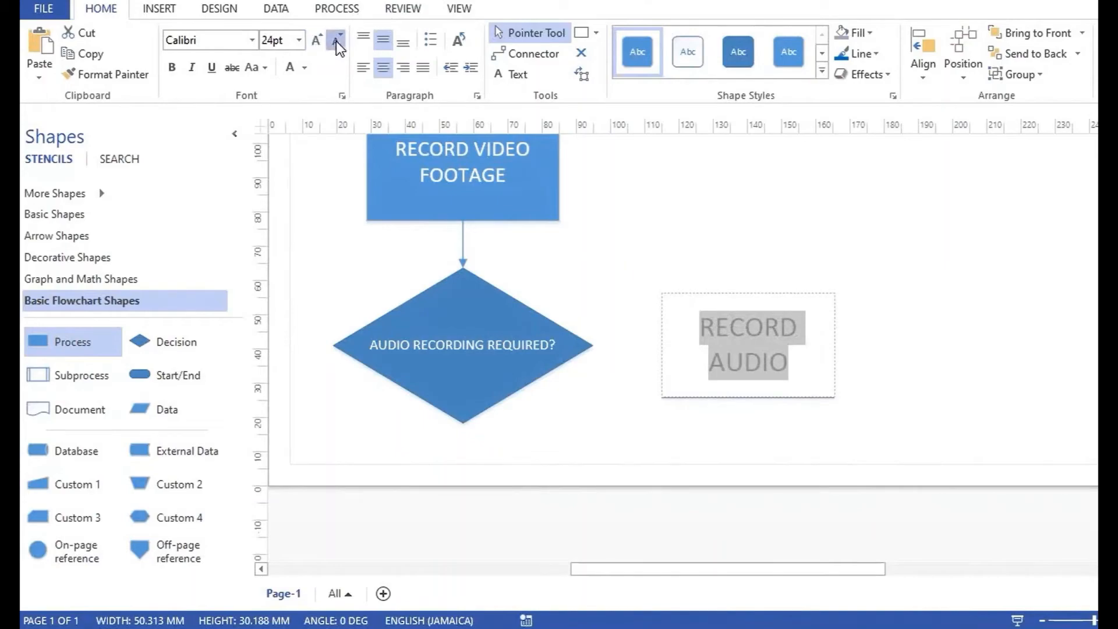
pyautogui.click(337, 41)
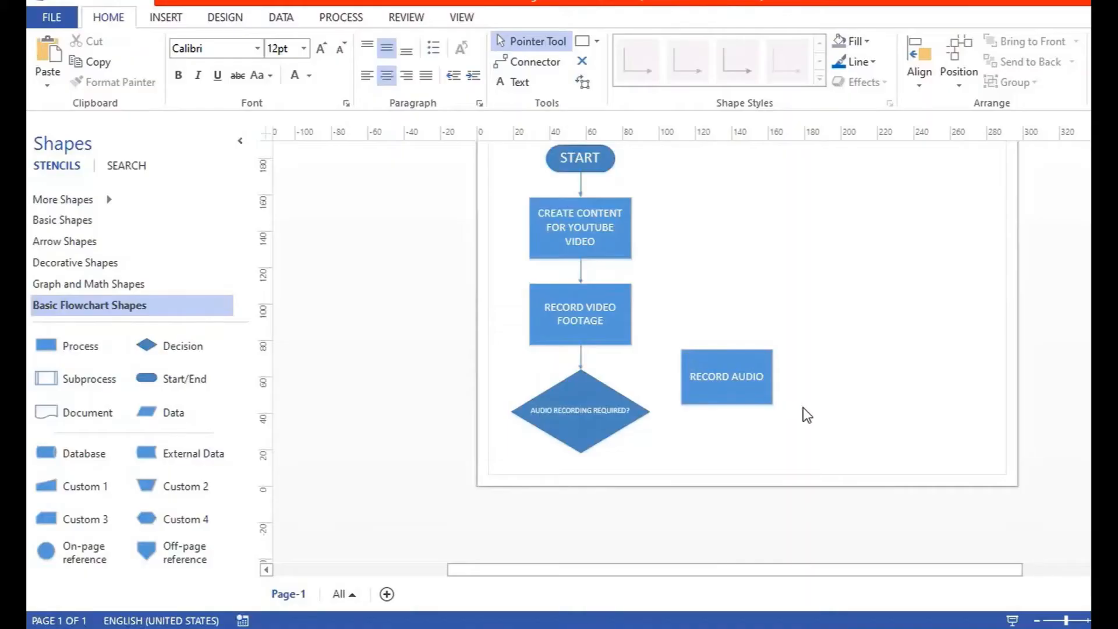